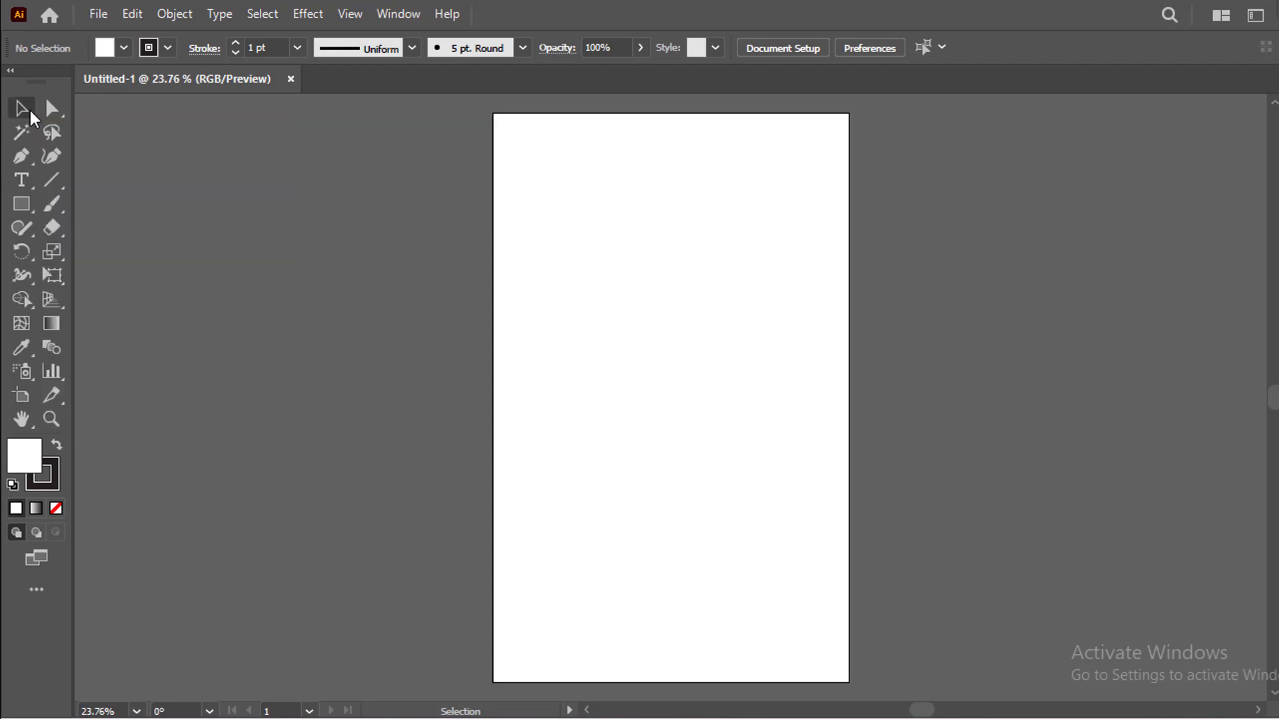
Draw a wide rectangle across the upper half of the artboard with the Rectangle tool and deselect it
click(20, 204)
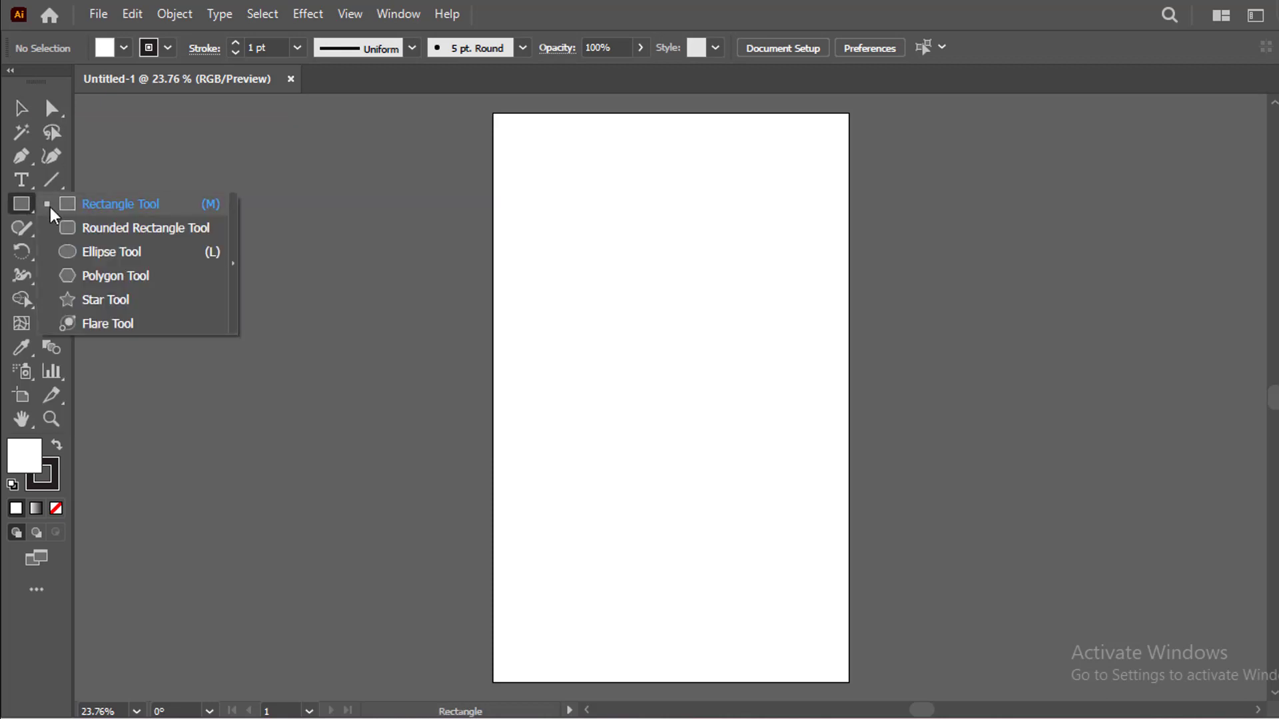
click(76, 206)
drag(545, 185, 823, 373)
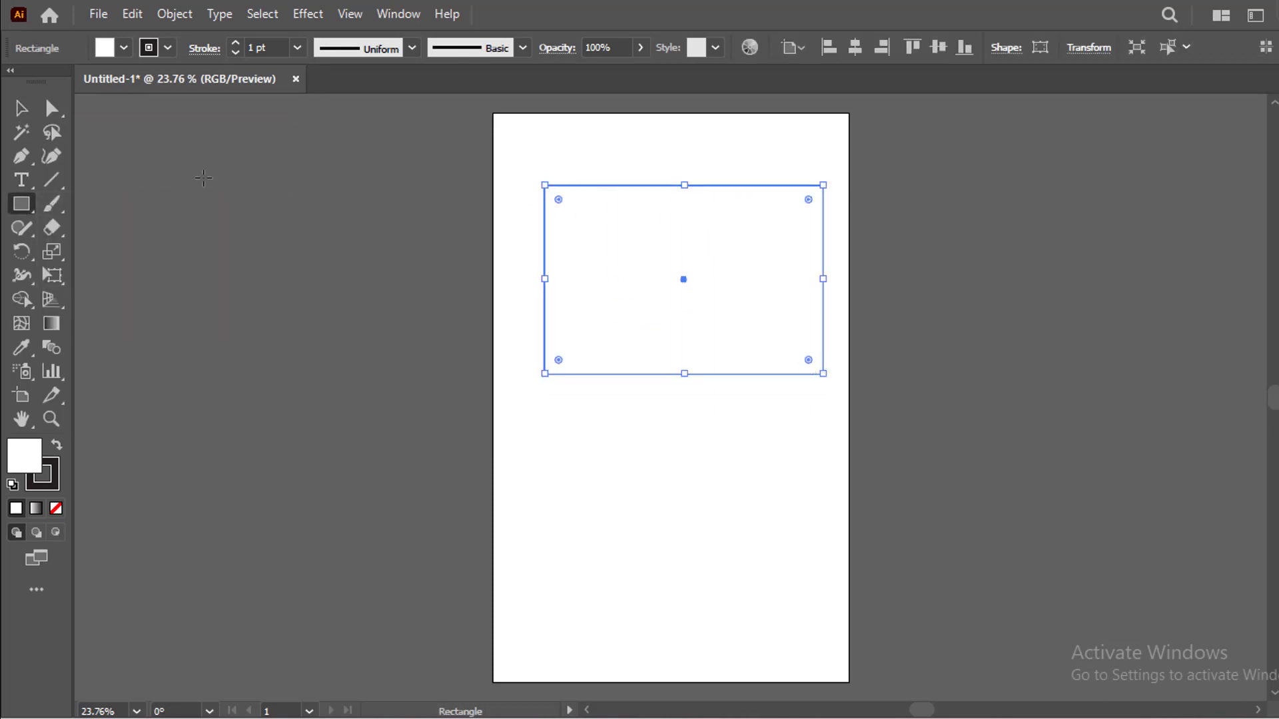
click(21, 108)
click(359, 231)
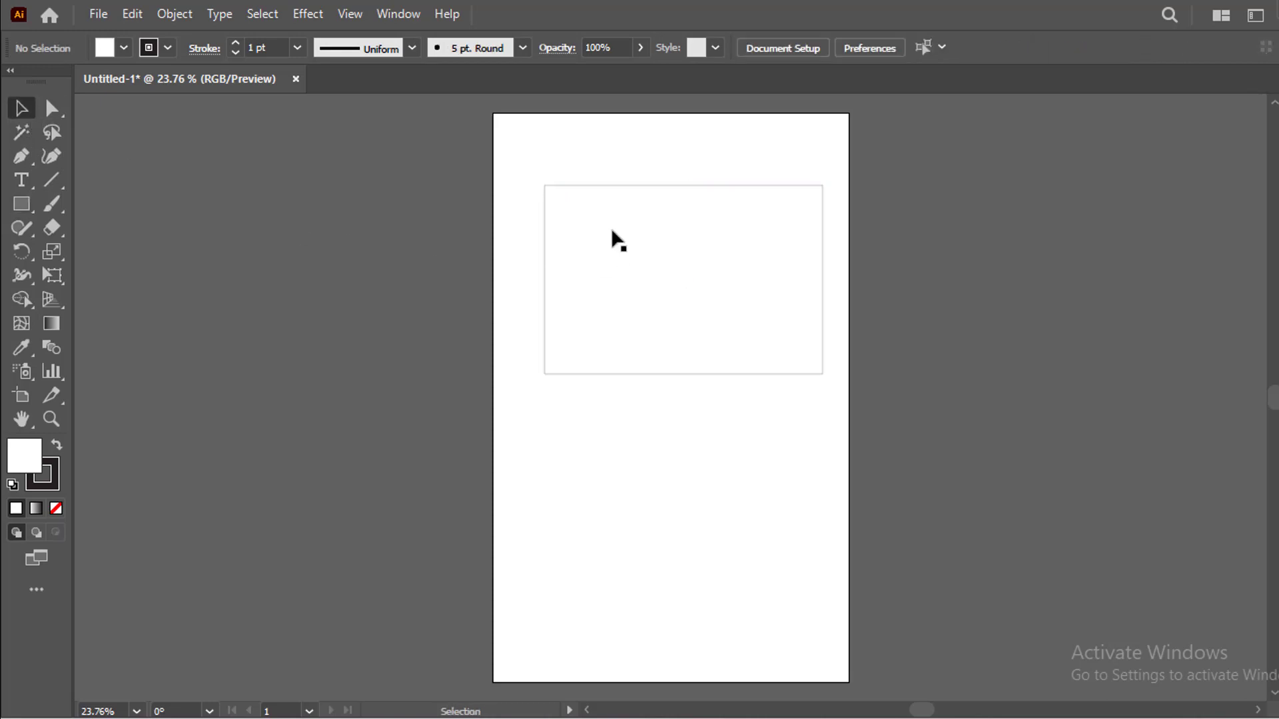
Select the rectangle and move it off the artboard onto the empty canvas to its left
click(578, 199)
click(301, 240)
click(660, 226)
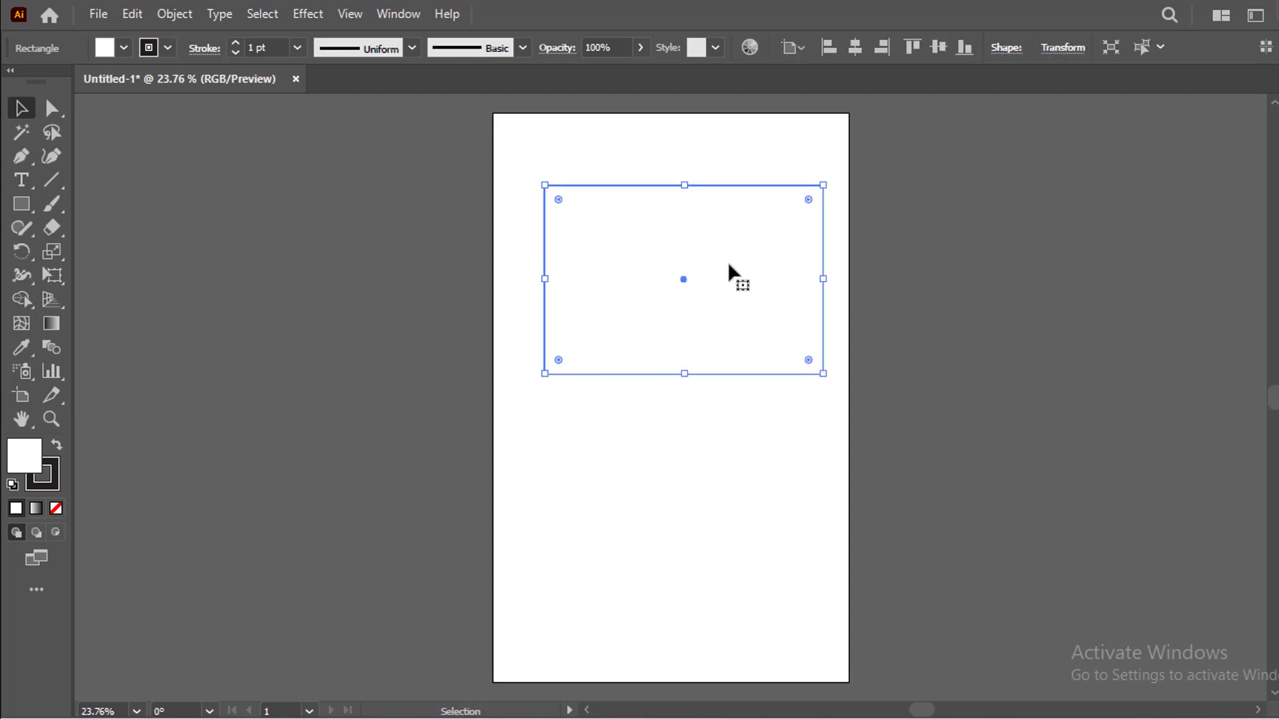
drag(729, 265, 331, 214)
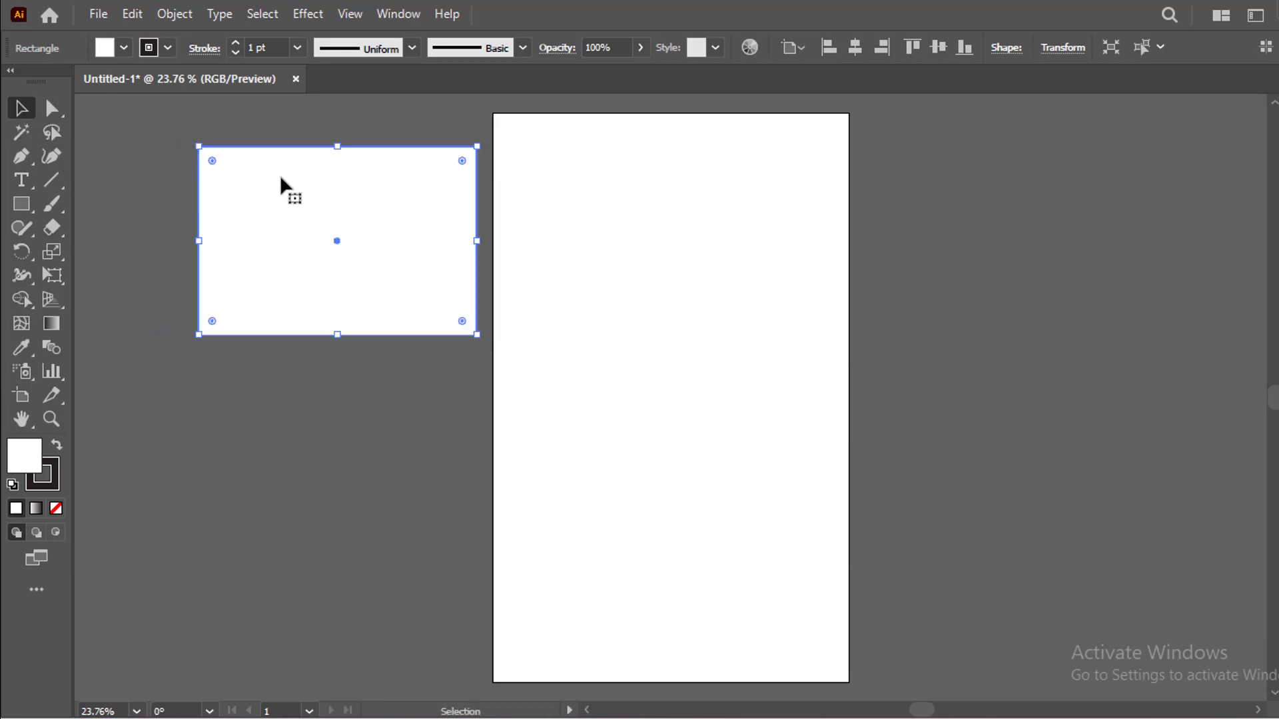
drag(280, 177, 372, 200)
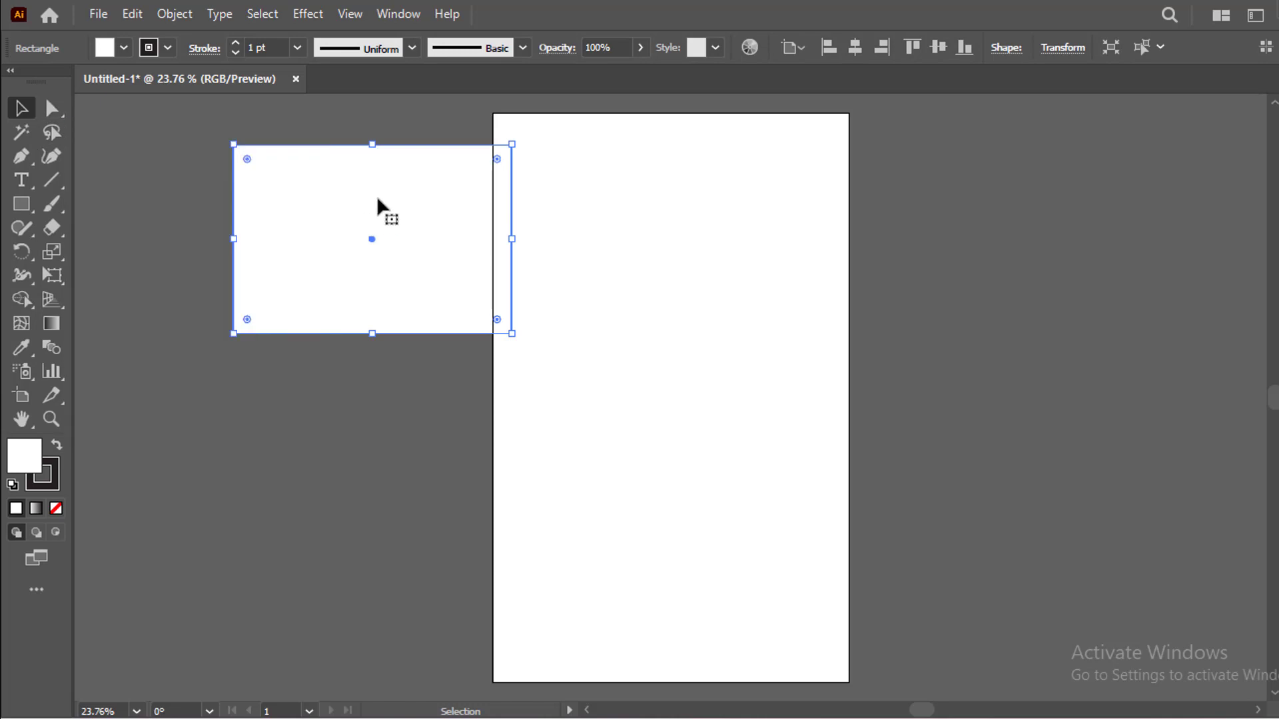
drag(365, 193, 310, 190)
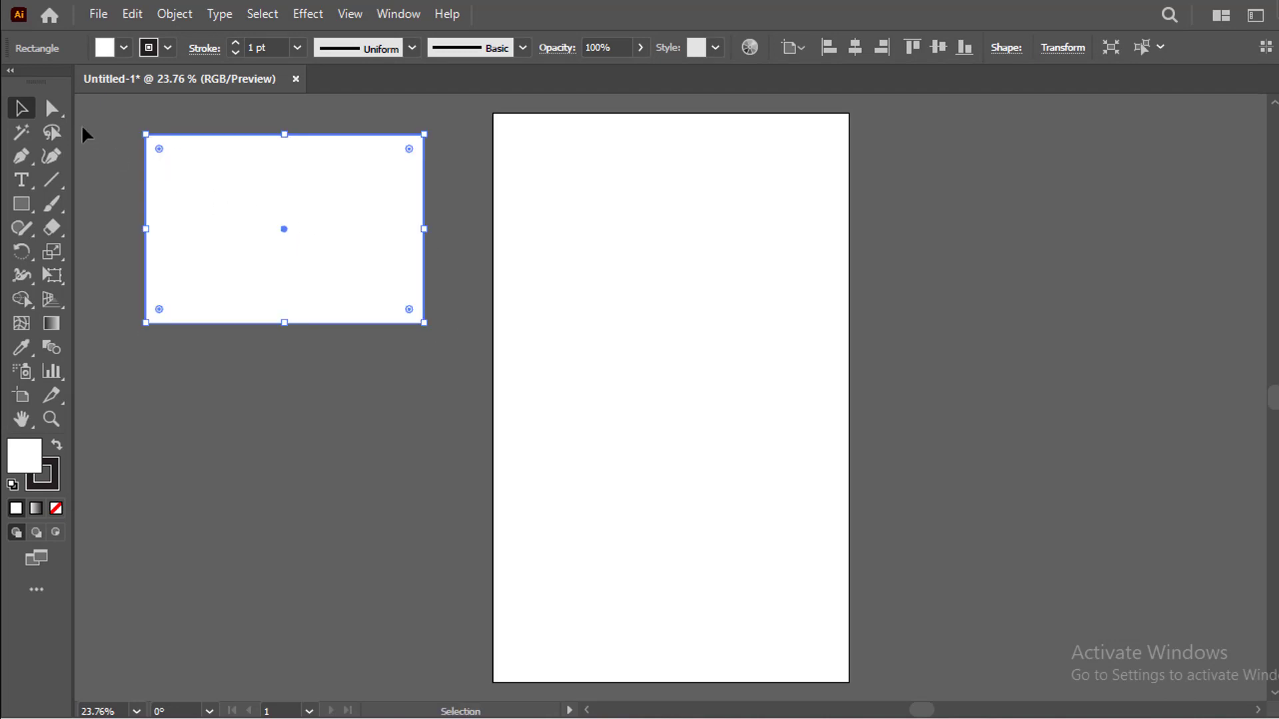
Round all four corners of the rectangle to a radius of about 1.55 in with the Direct Selection tool
right_click(51, 115)
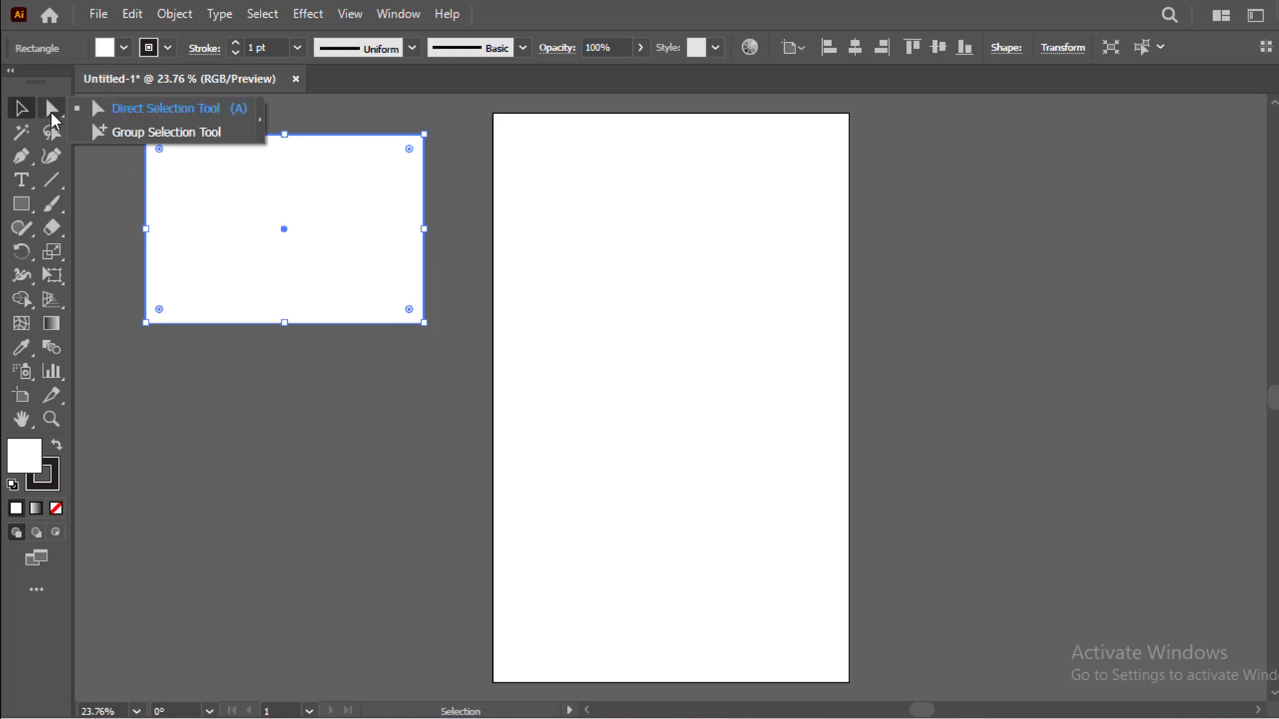
click(116, 109)
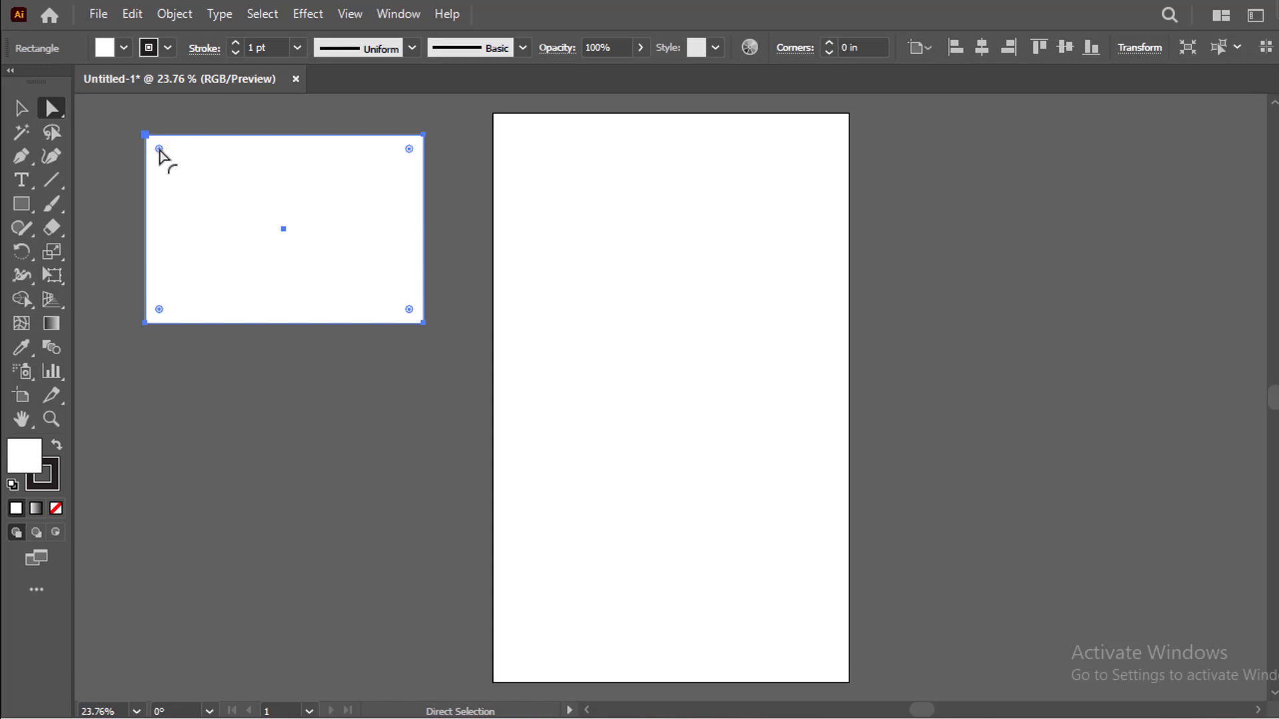
mouse_move(157, 145)
mouse_down()
mouse_move(180, 171)
mouse_move(169, 158)
mouse_up()
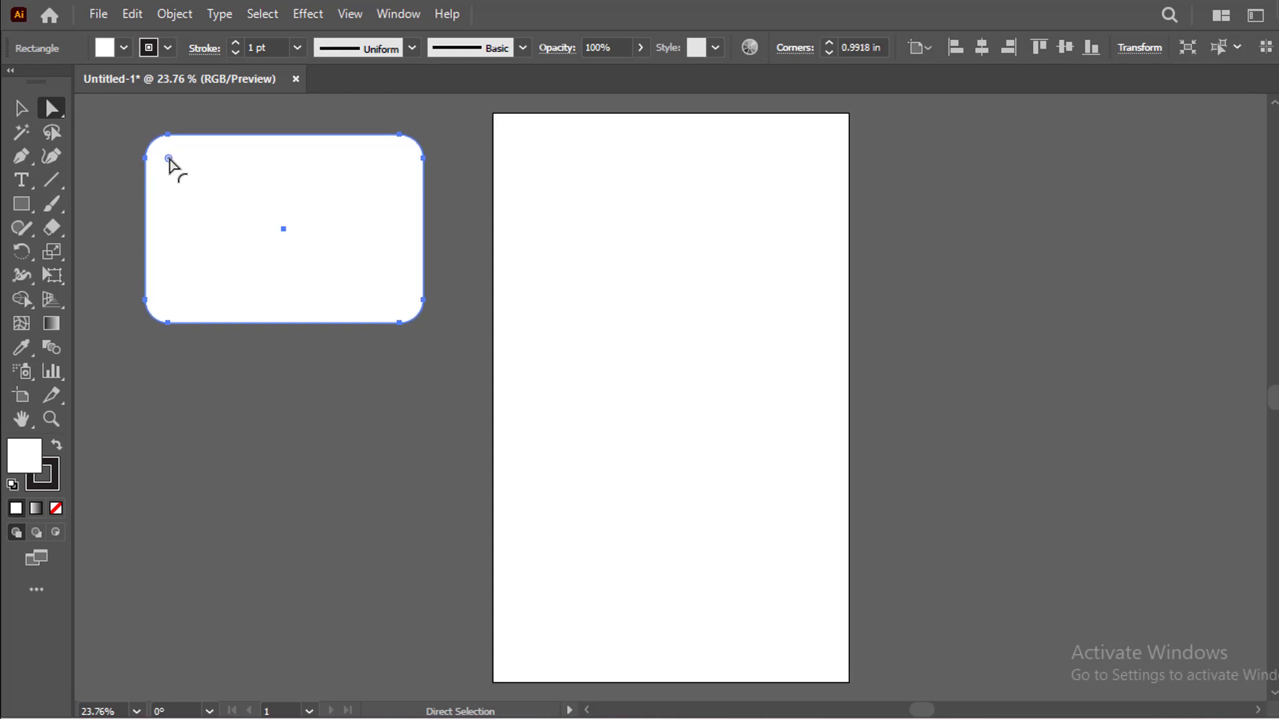
drag(169, 158, 164, 154)
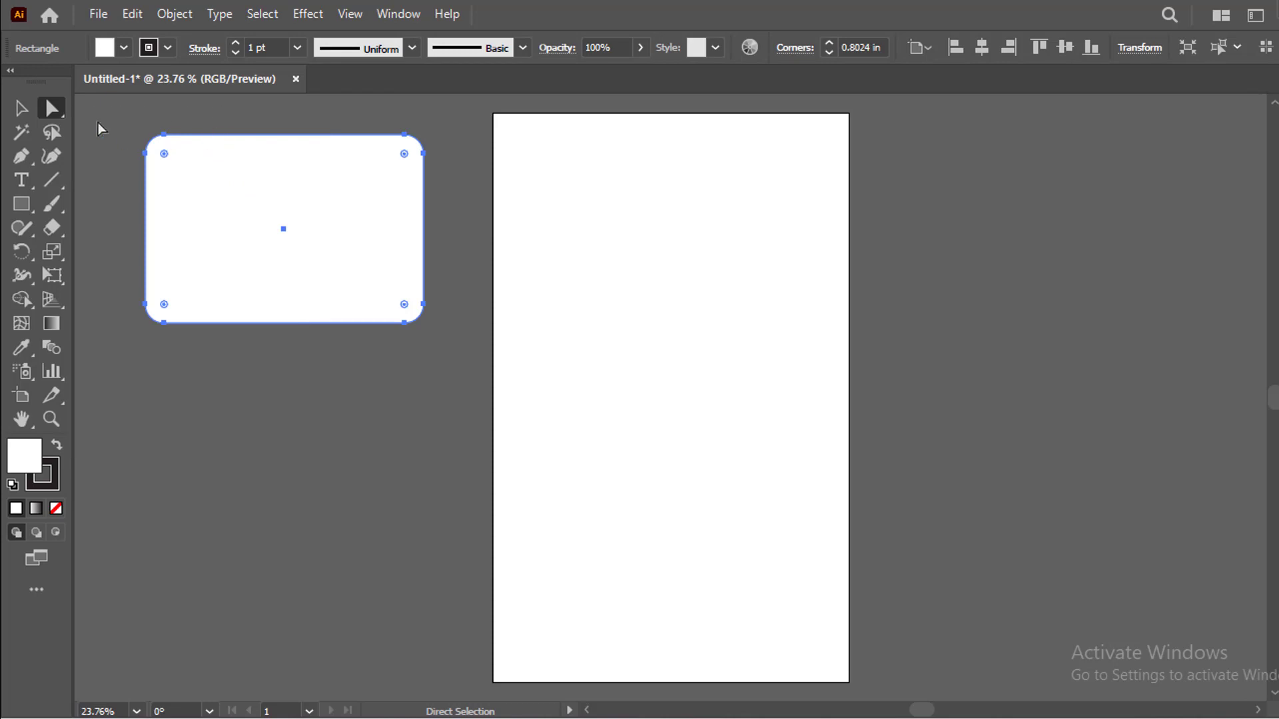
click(51, 108)
click(106, 110)
drag(405, 155, 402, 167)
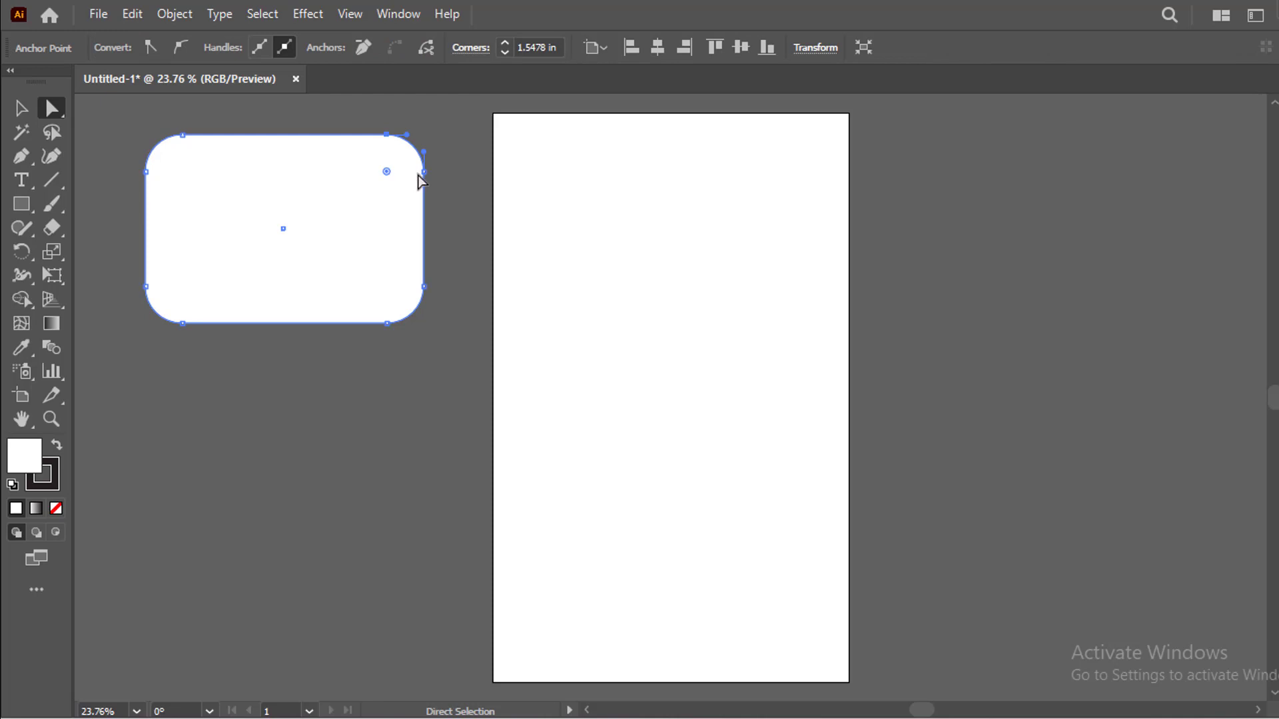
Pull the lower anchor point of the upper-right rounded corner inward and shift the whole shape slightly up and left
drag(422, 172, 399, 188)
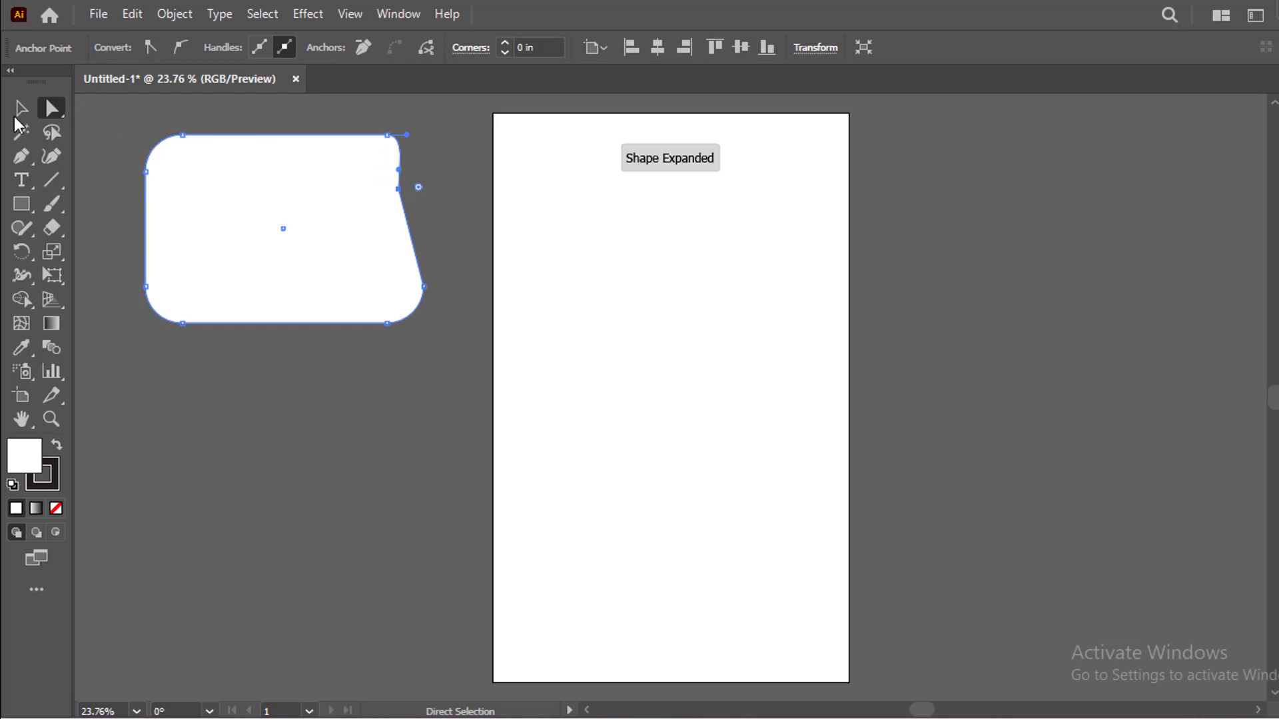
click(20, 112)
key(a)
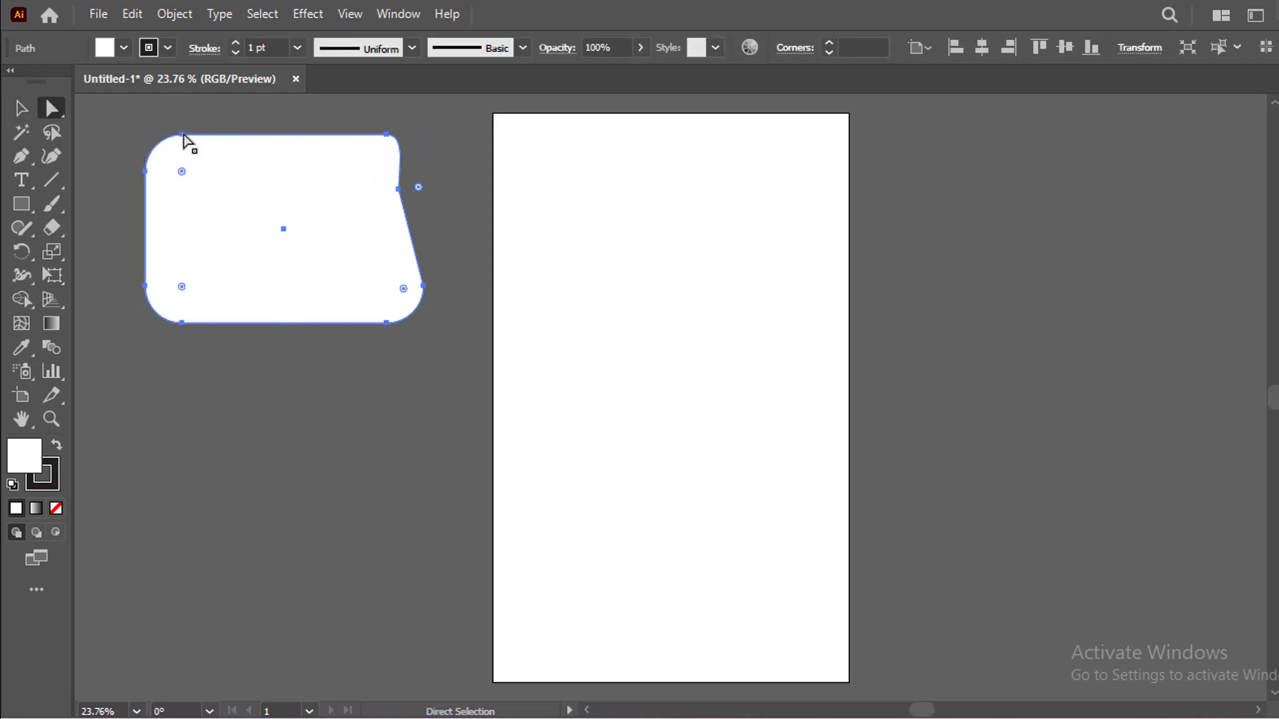
mouse_move(191, 141)
mouse_down()
mouse_move(178, 160)
mouse_move(163, 152)
mouse_move(272, 144)
mouse_move(169, 141)
mouse_up()
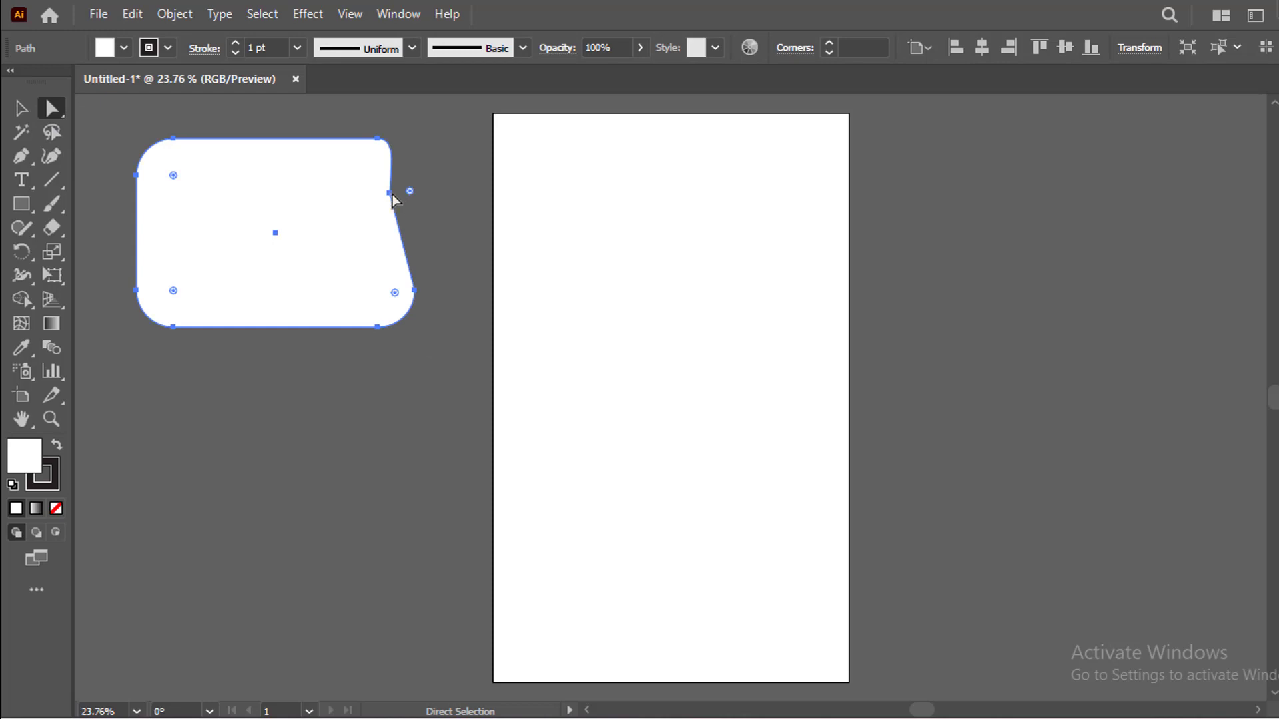
mouse_move(392, 194)
mouse_down()
mouse_move(381, 197)
mouse_move(399, 178)
mouse_up()
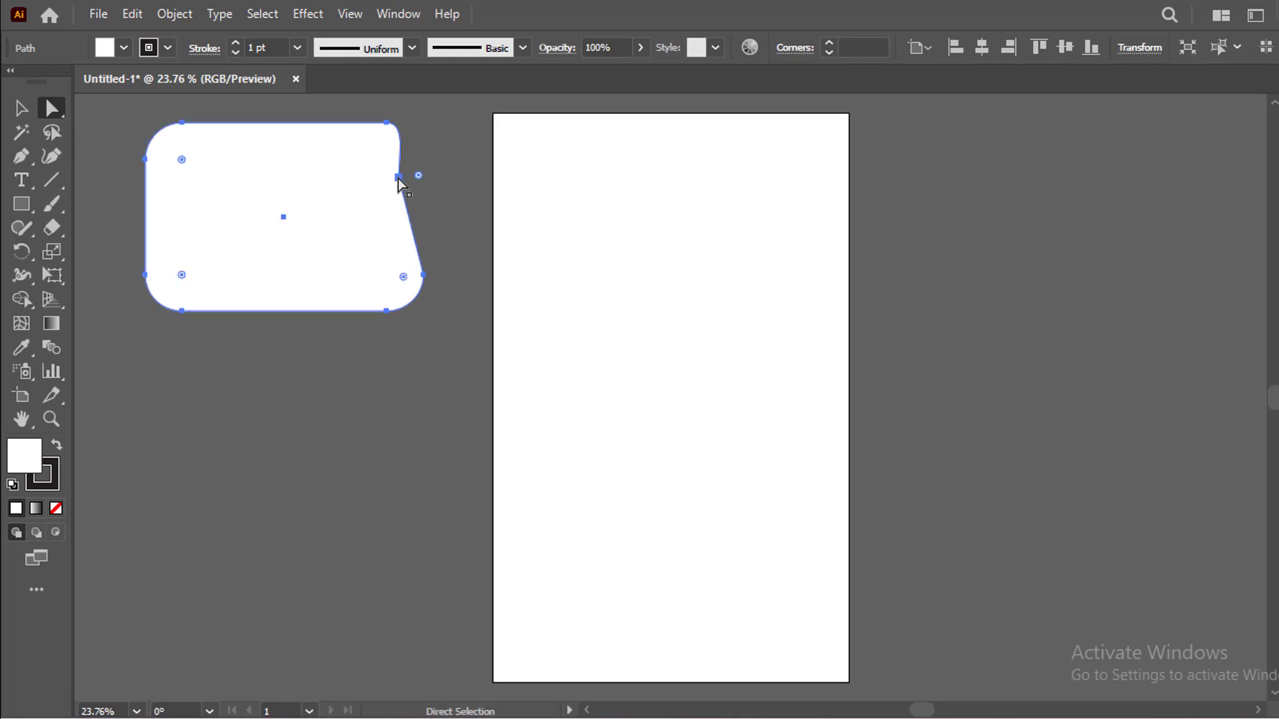
click(398, 177)
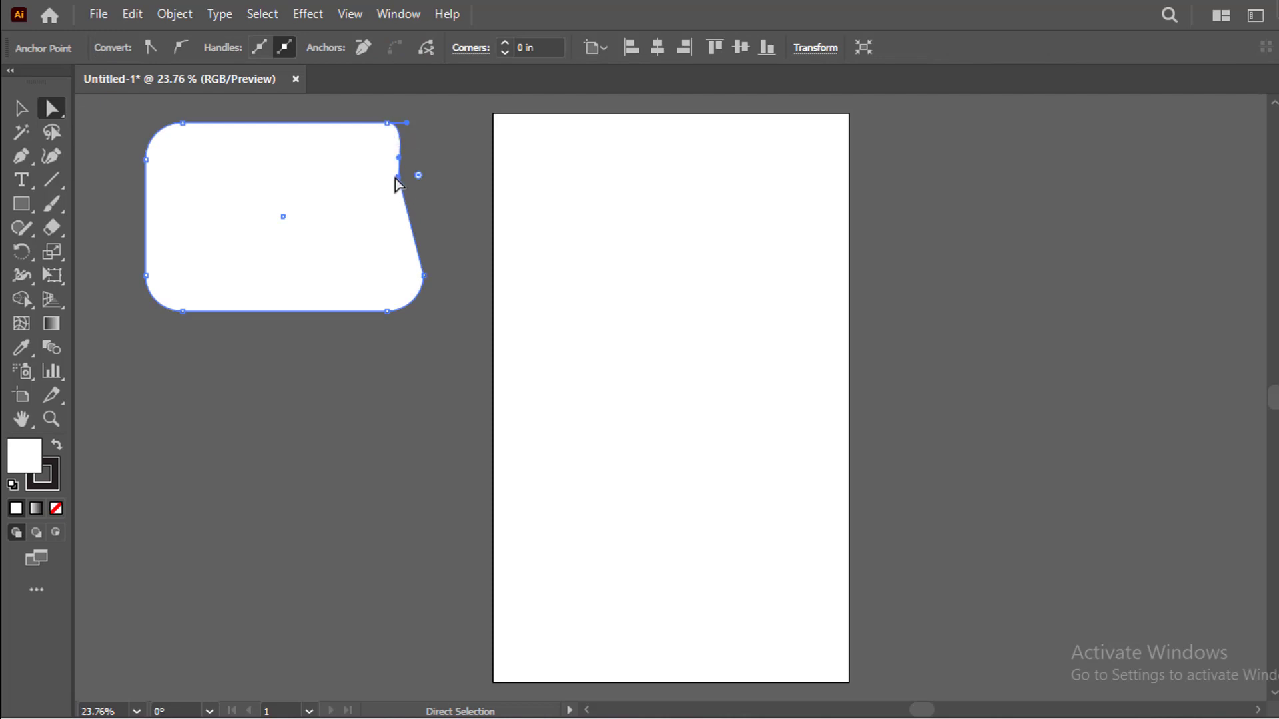
drag(397, 185, 391, 186)
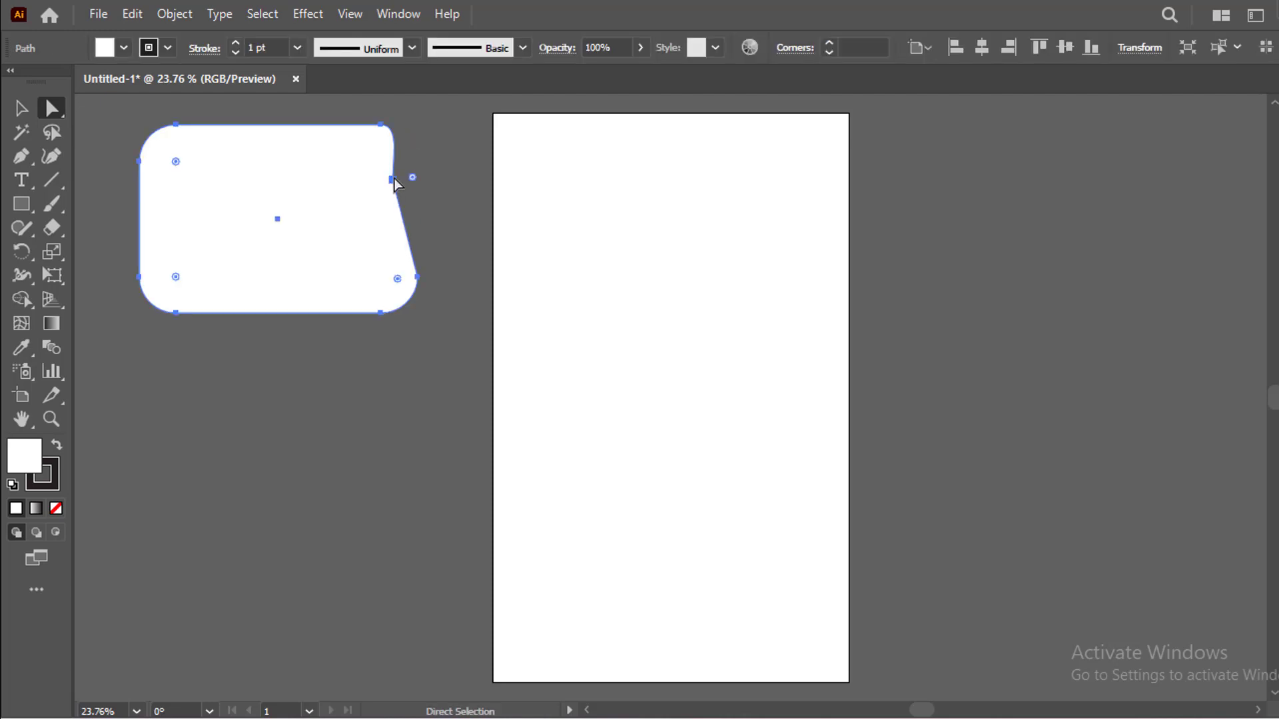
Reposition the top-right anchor point to form a peak above the shape, then move the whole shape closer to the artboard
click(393, 180)
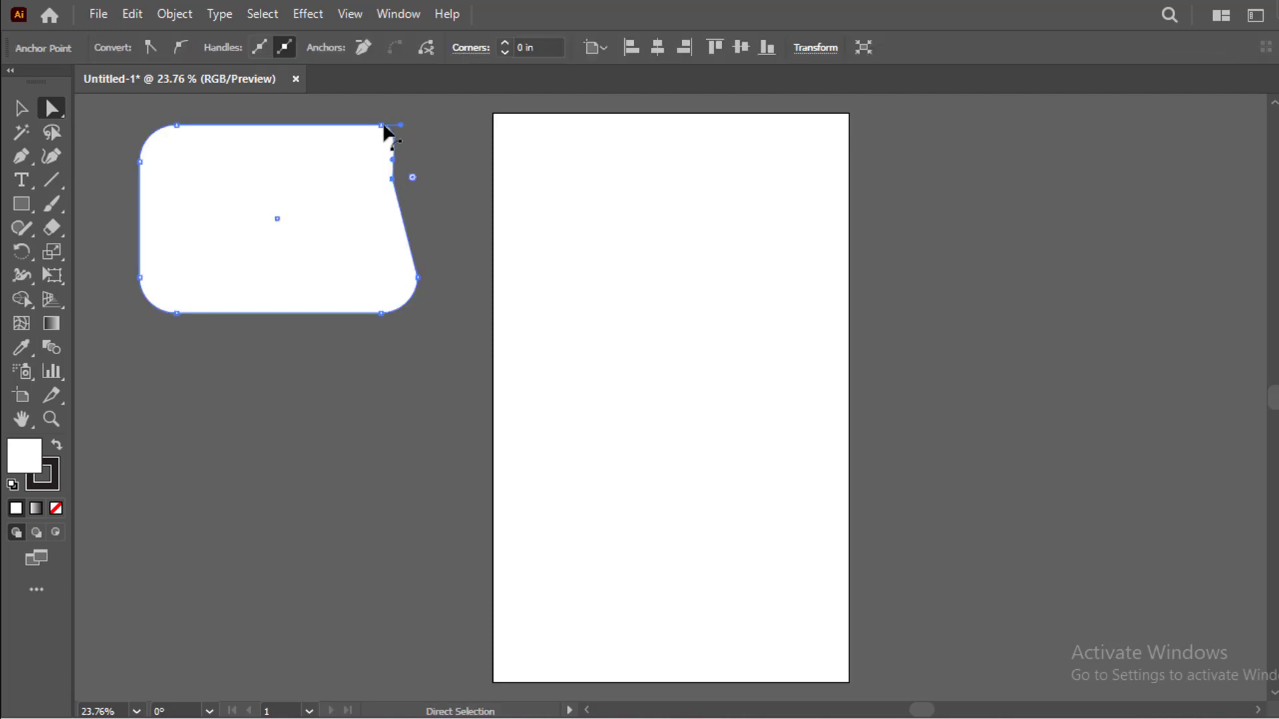
drag(382, 125, 309, 158)
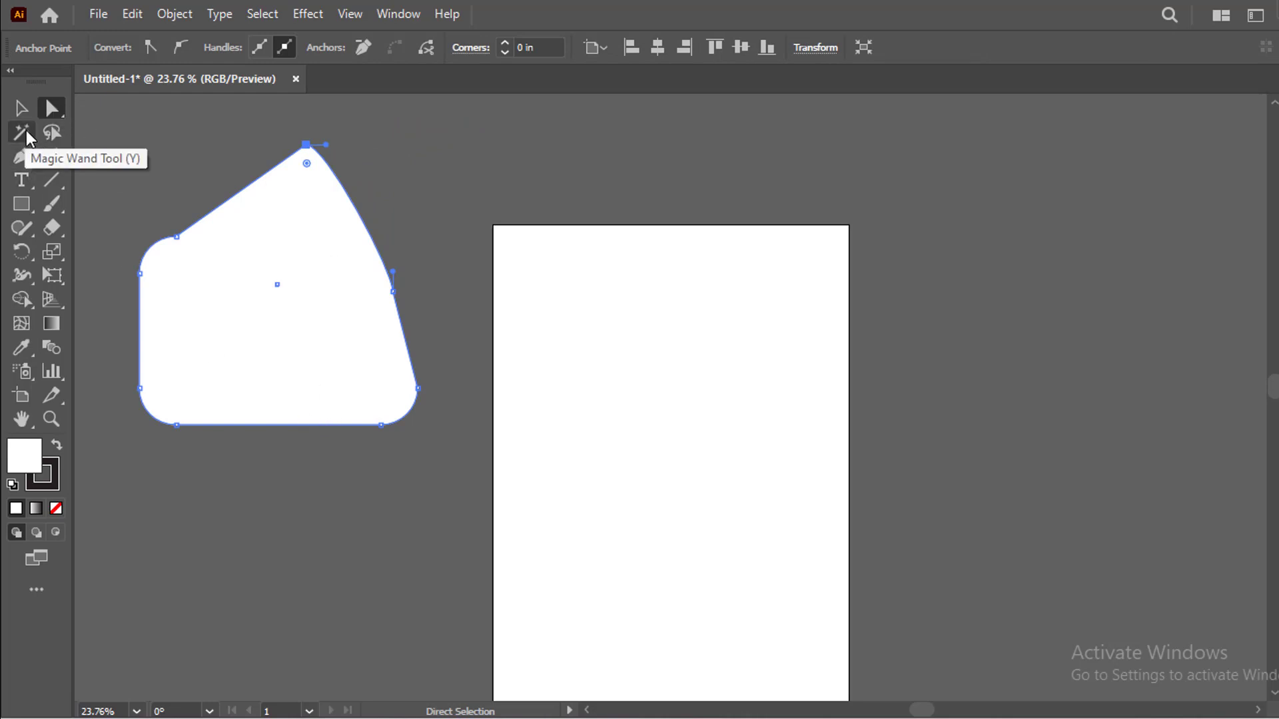
click(170, 139)
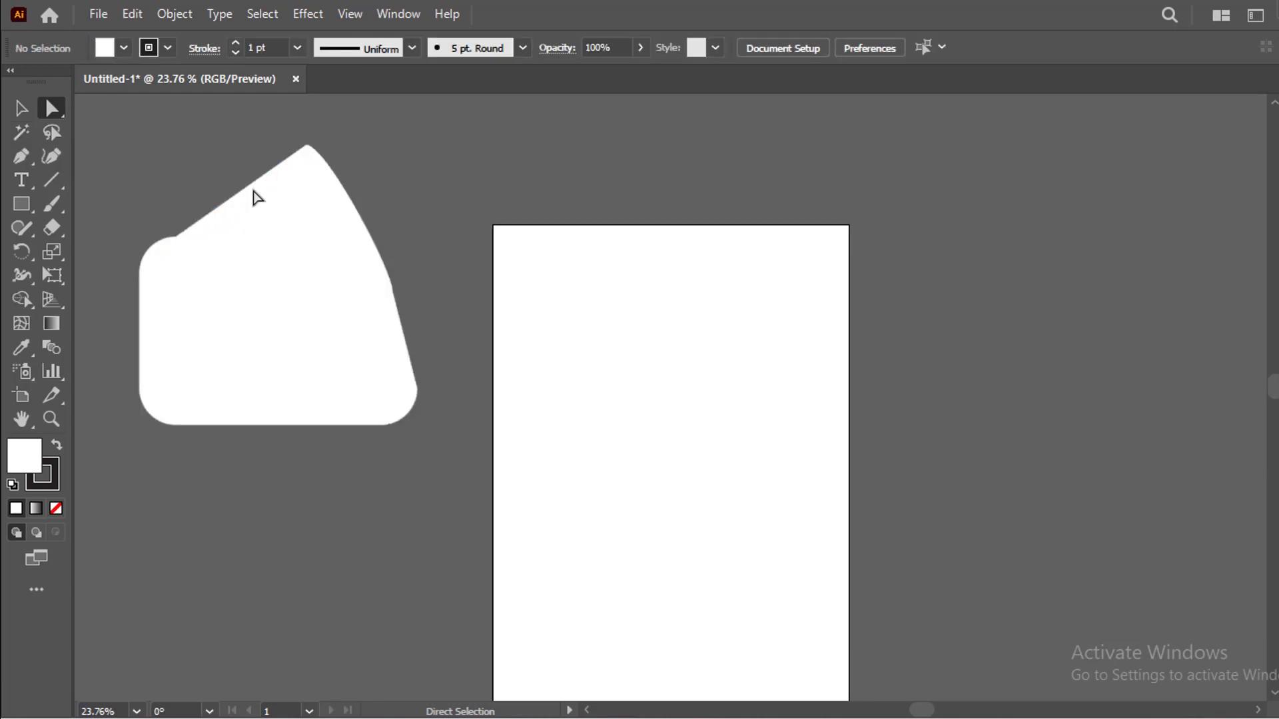
drag(288, 224, 345, 197)
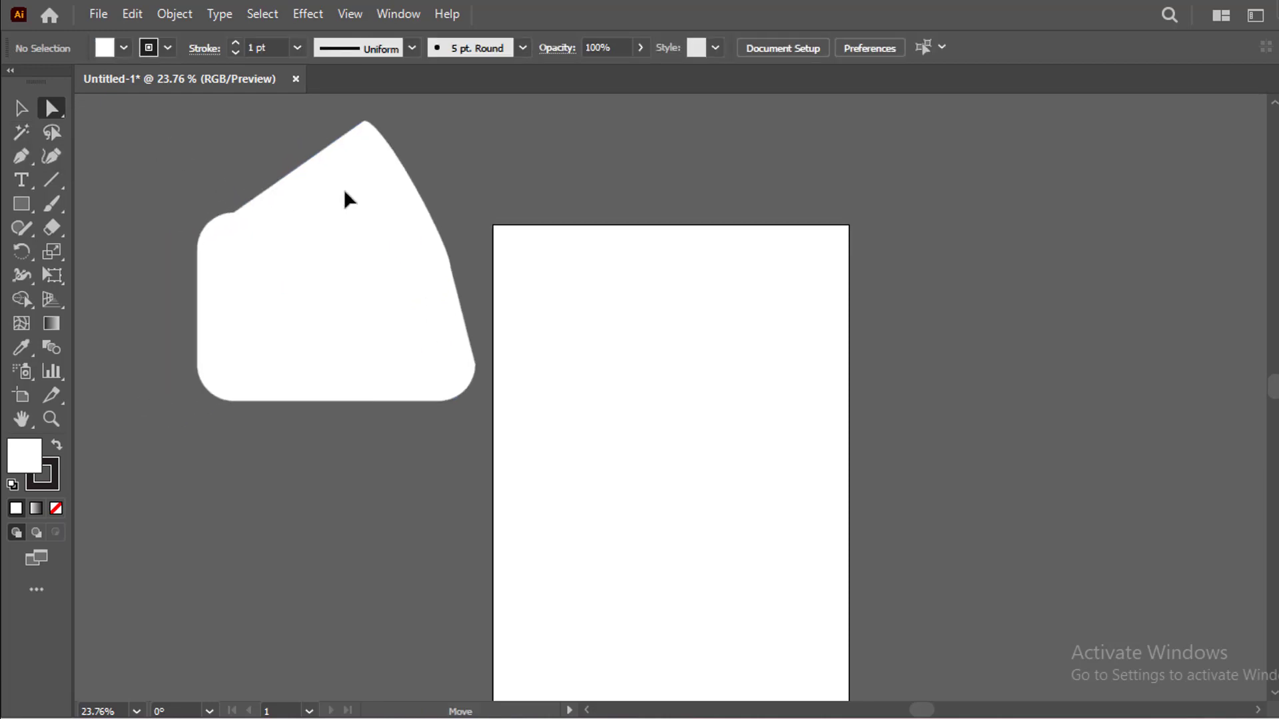
Try to select the white shape by its fill with the Magic Wand tool
click(22, 135)
click(366, 342)
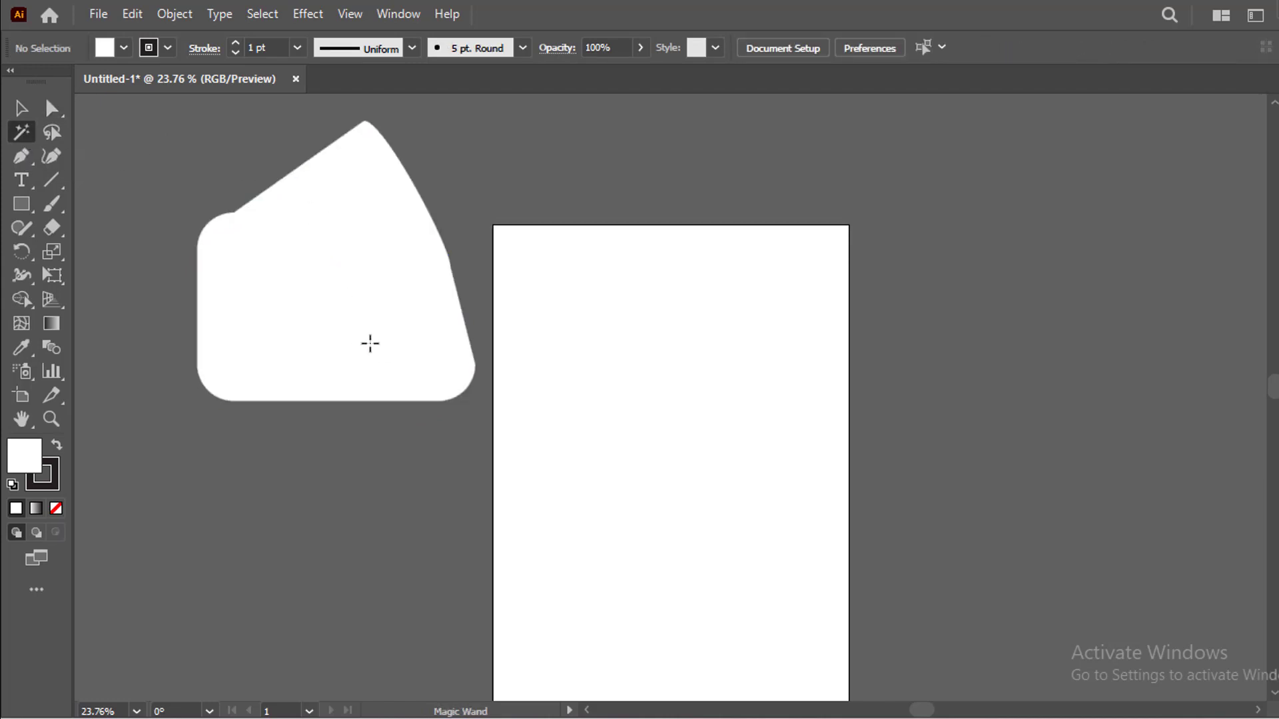
click(21, 108)
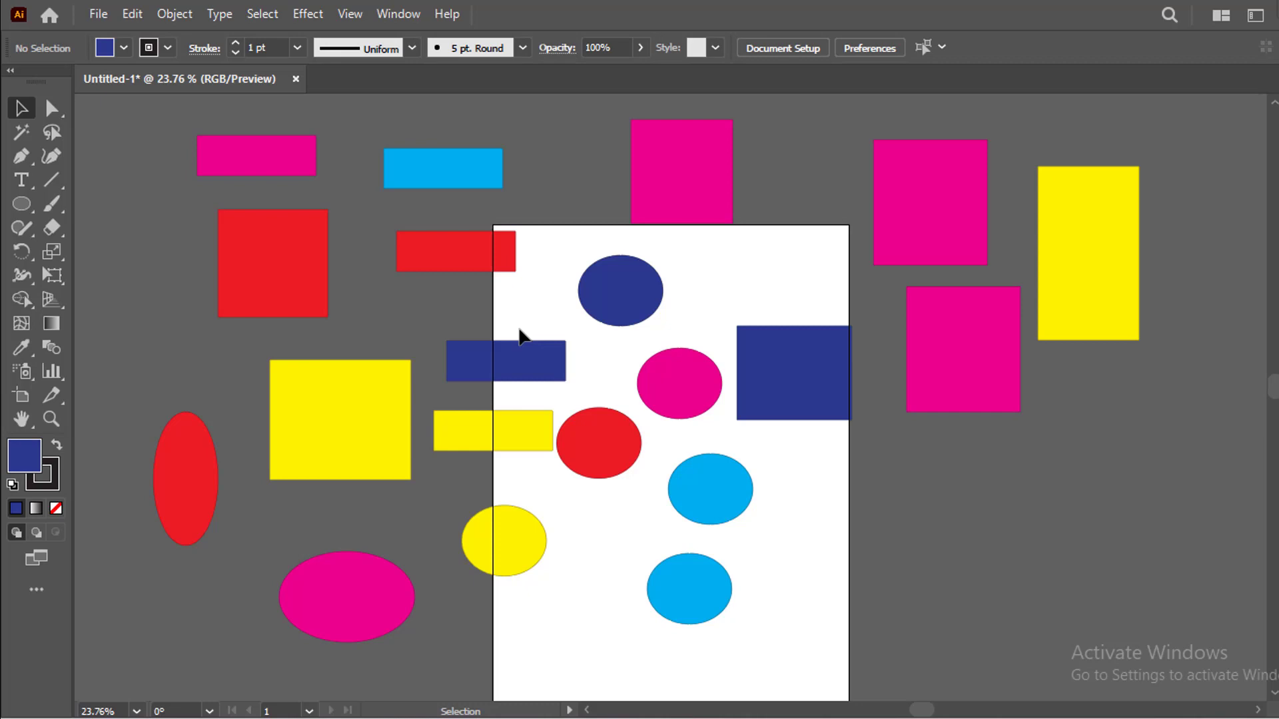
Select the red, dark blue, cyan and yellow shapes by matching fill colour with the Magic Wand, ending with the yellow ones
click(20, 131)
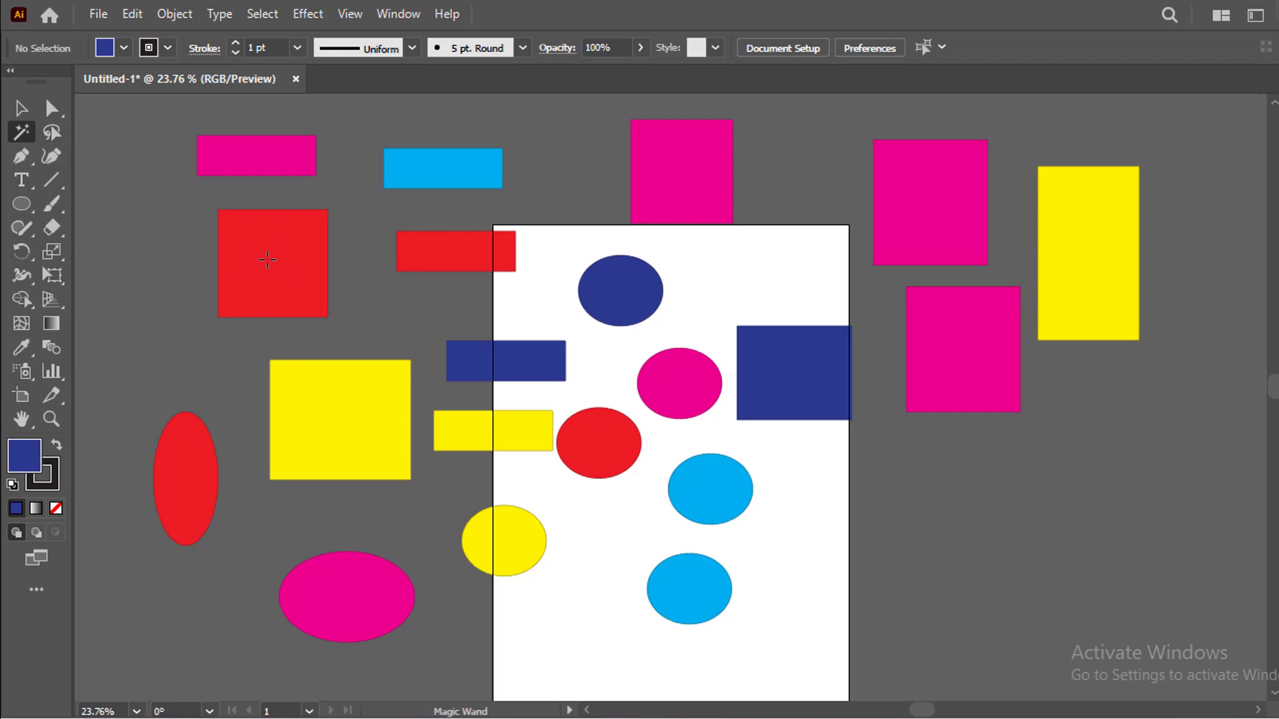
click(294, 246)
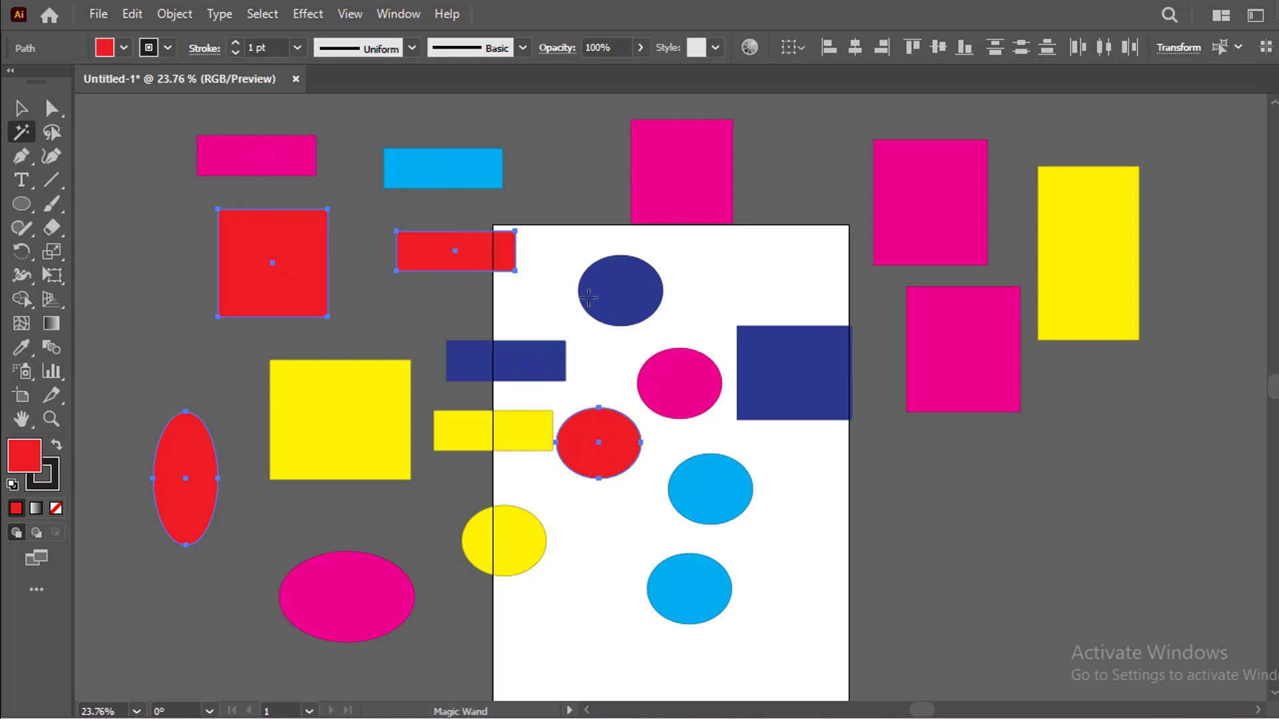
click(620, 299)
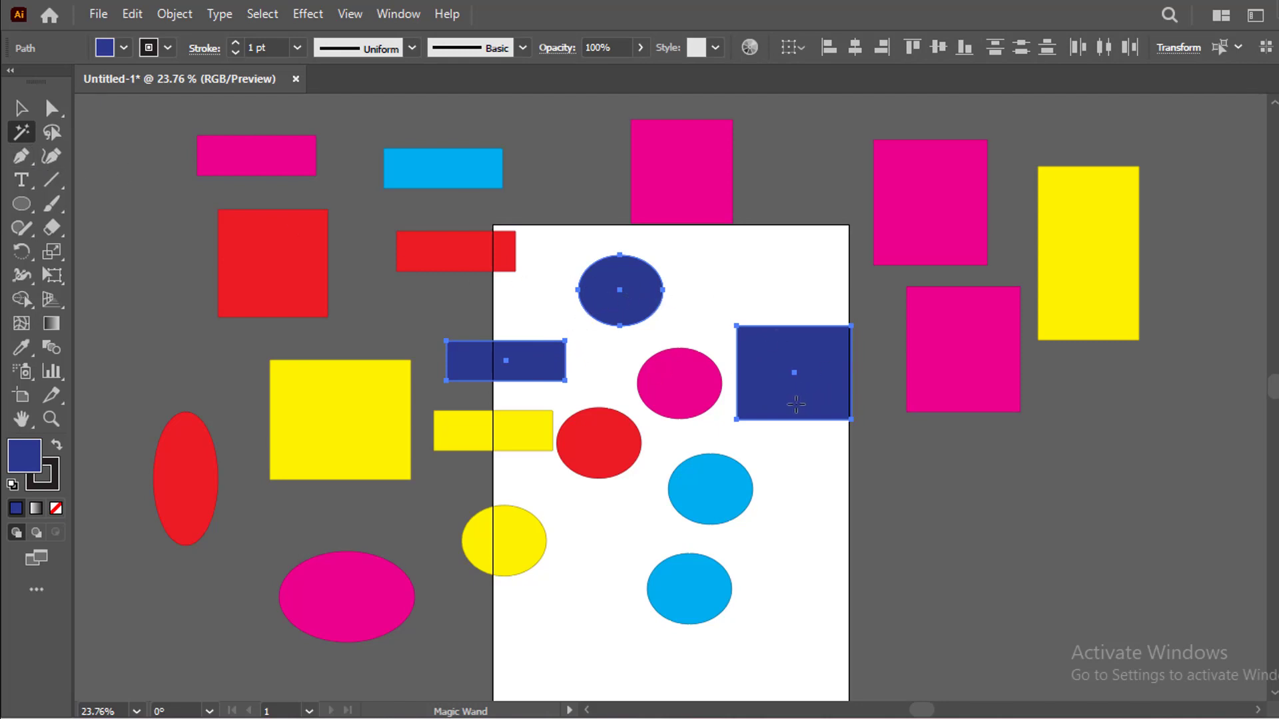
click(351, 421)
click(818, 384)
click(720, 494)
click(525, 554)
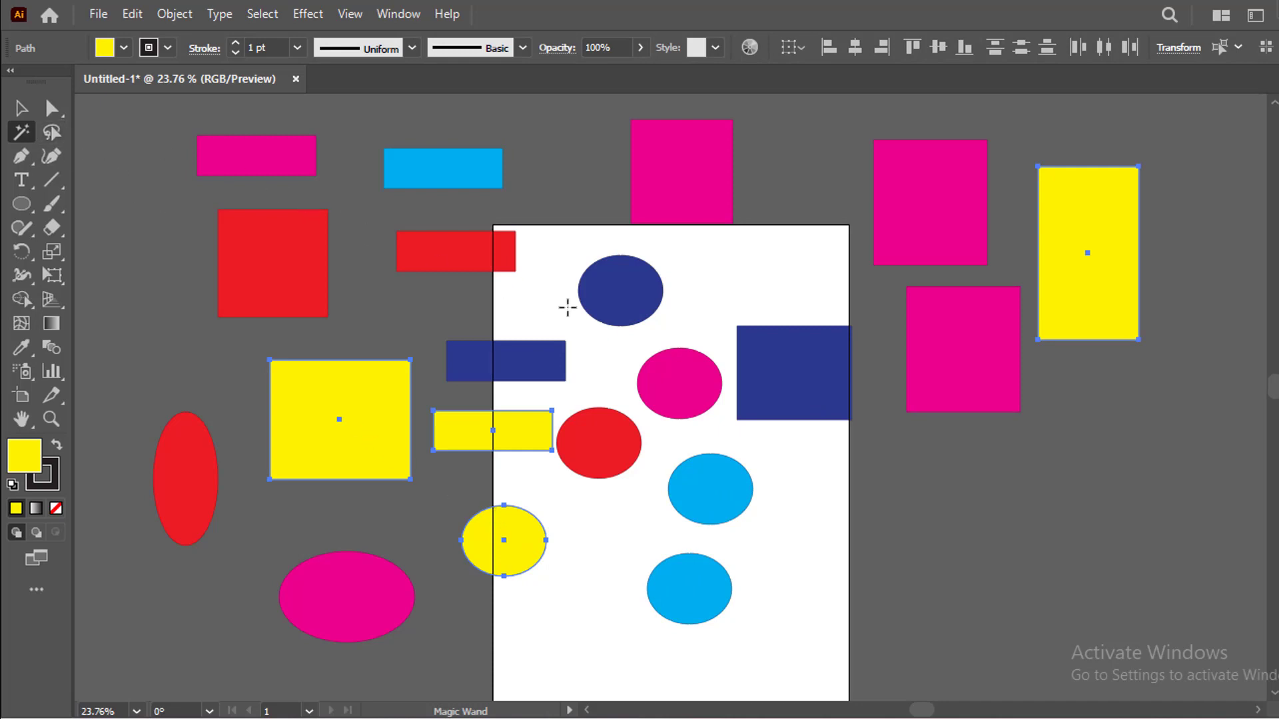
Show the Magic Wand options, select all magenta shapes by fill, and enable Stroke Color matching as well
double_click(22, 133)
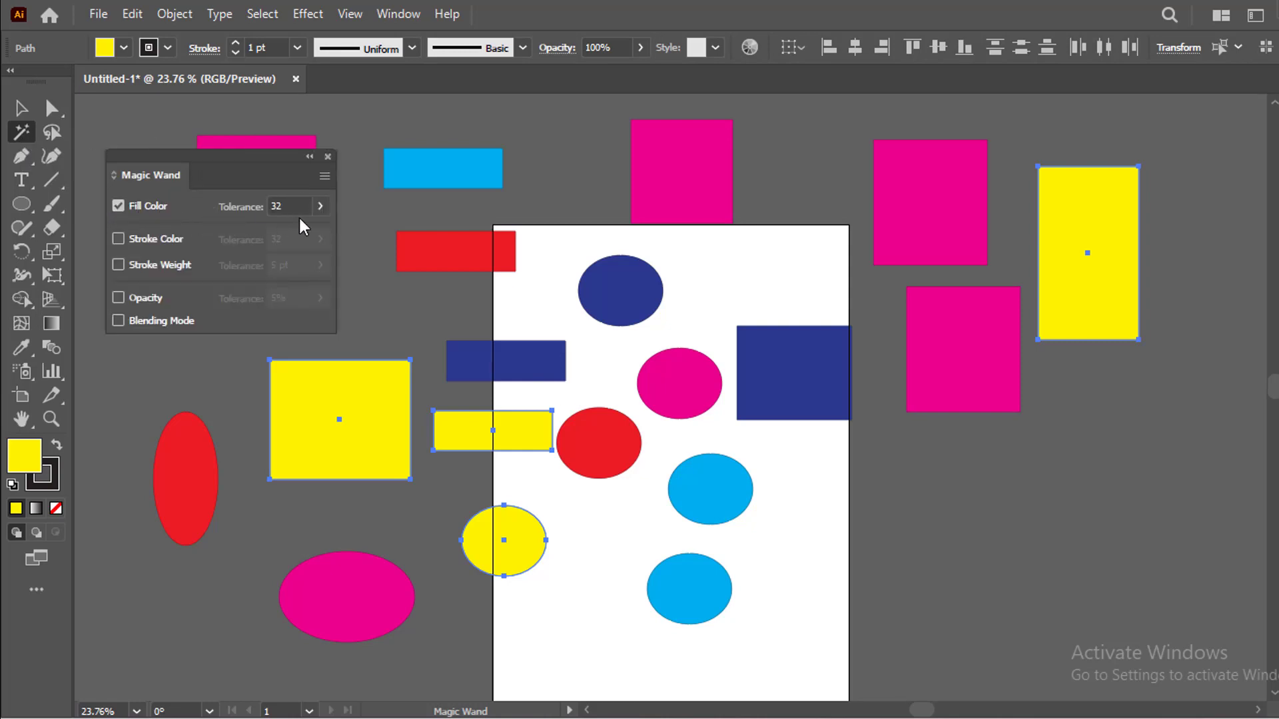
drag(254, 173, 260, 225)
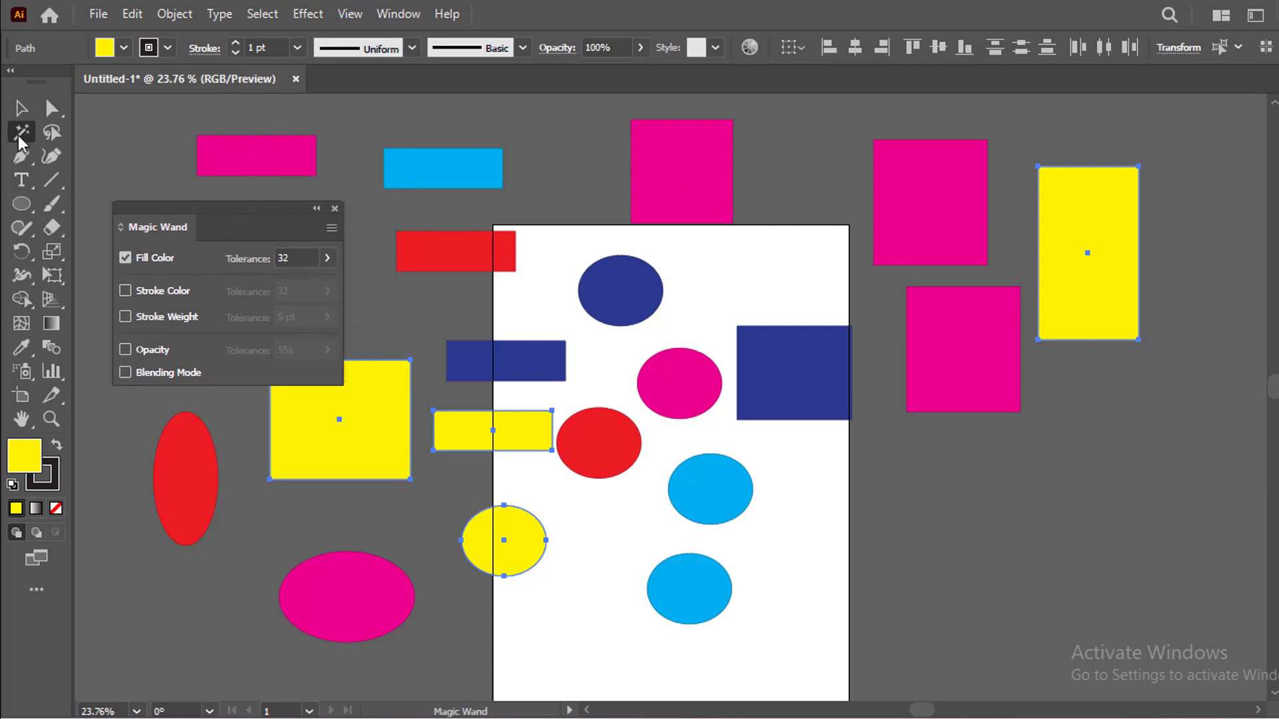
click(680, 179)
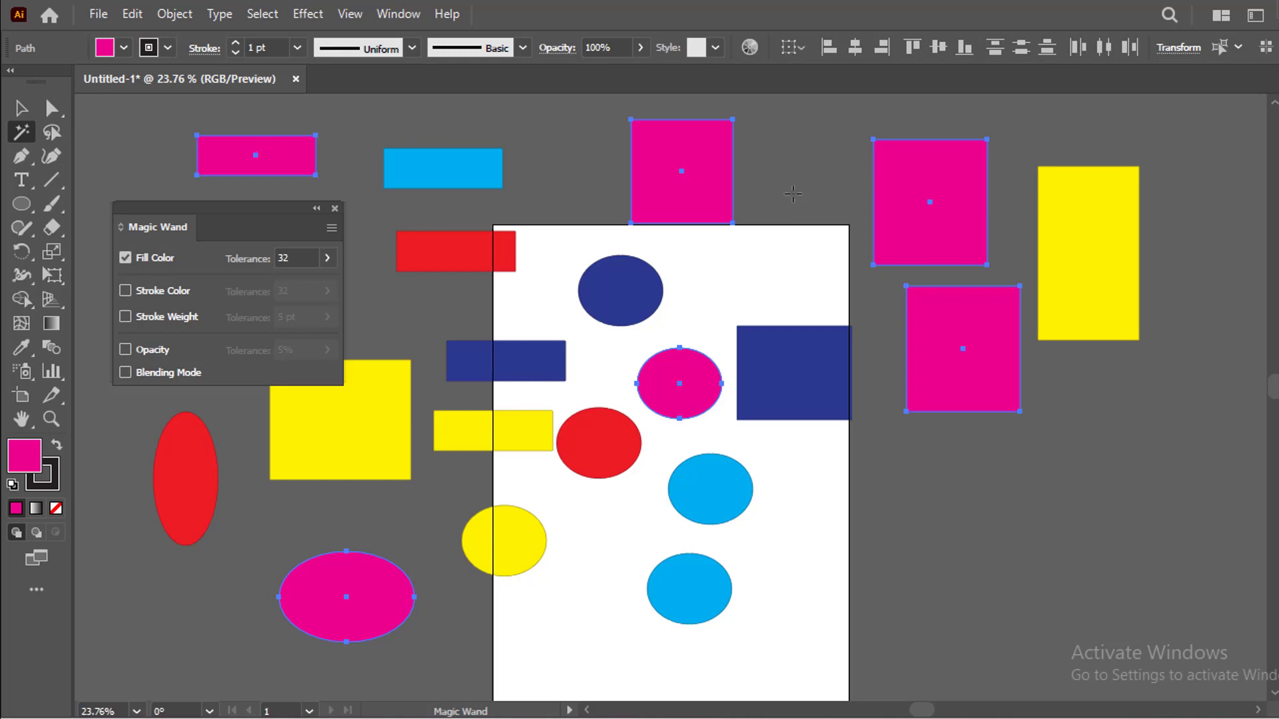
click(152, 293)
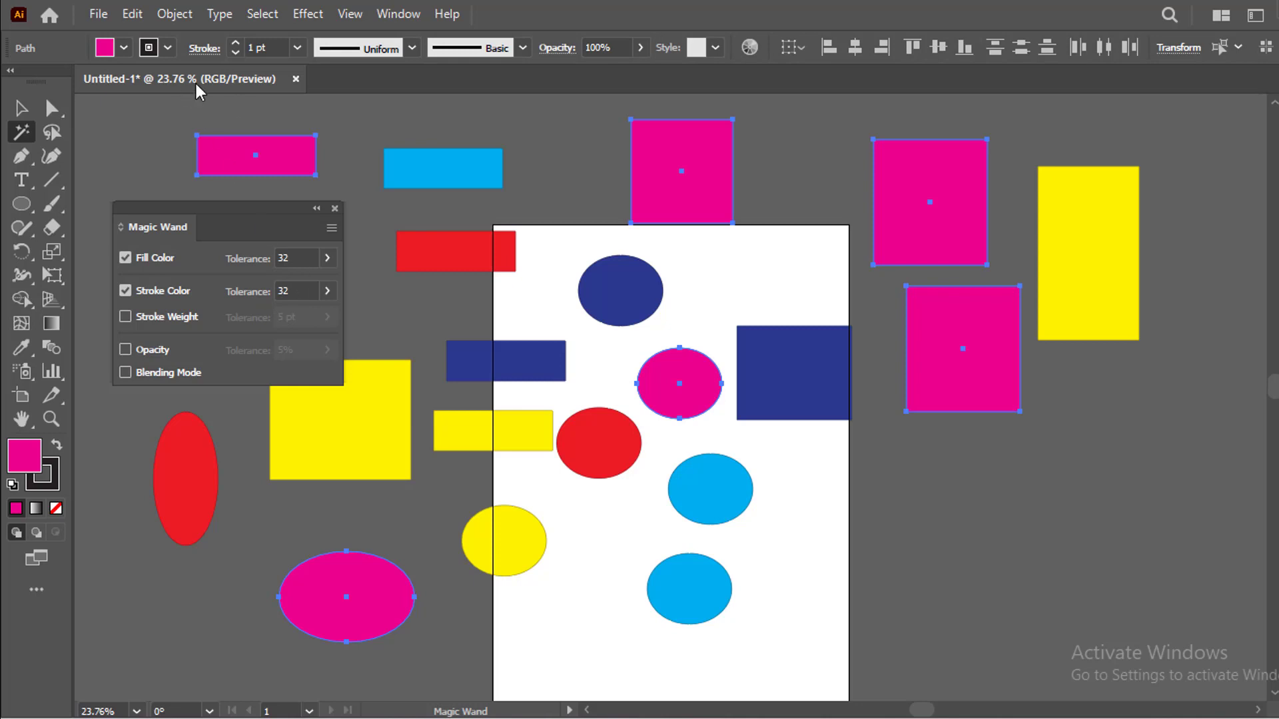
Select all cyan shapes with the Magic Wand and set their stroke weight to 9 pt
click(421, 166)
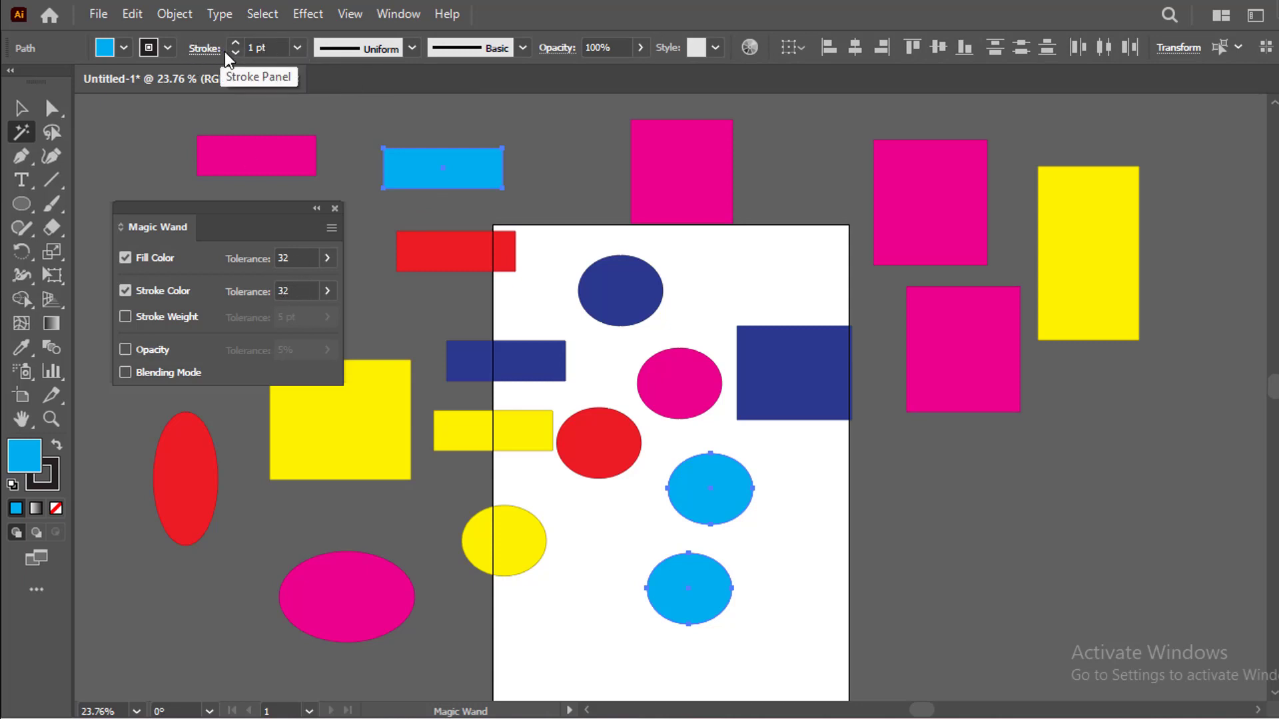
click(297, 48)
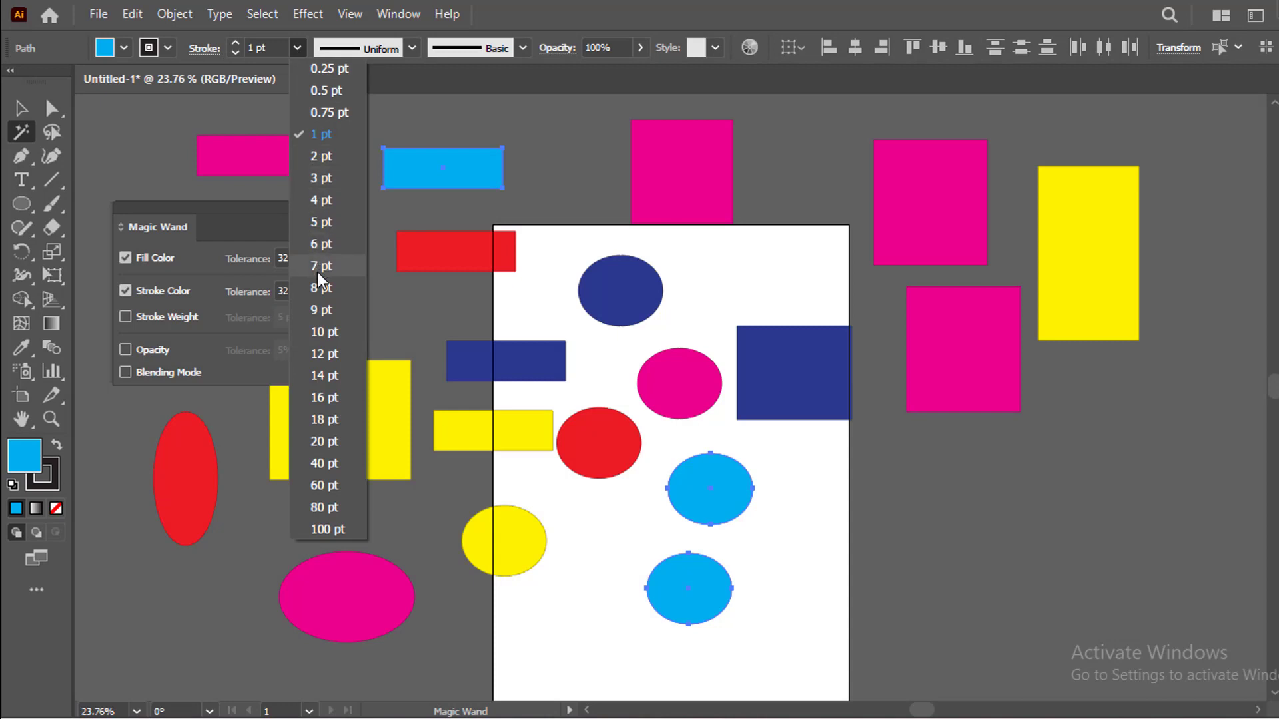
click(321, 308)
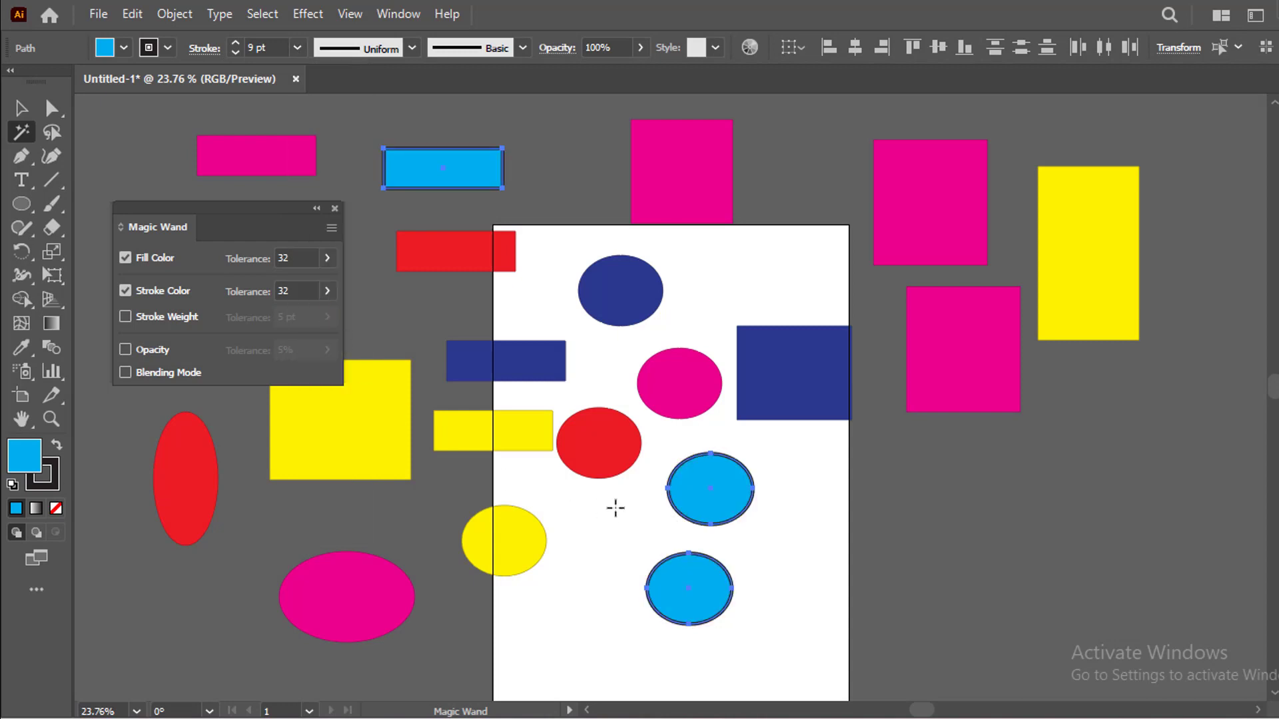
Inspect the stroke weights of the upper magenta rectangle, the cyan rectangle and the upper cyan ellipse by selecting each individually
drag(262, 229, 287, 265)
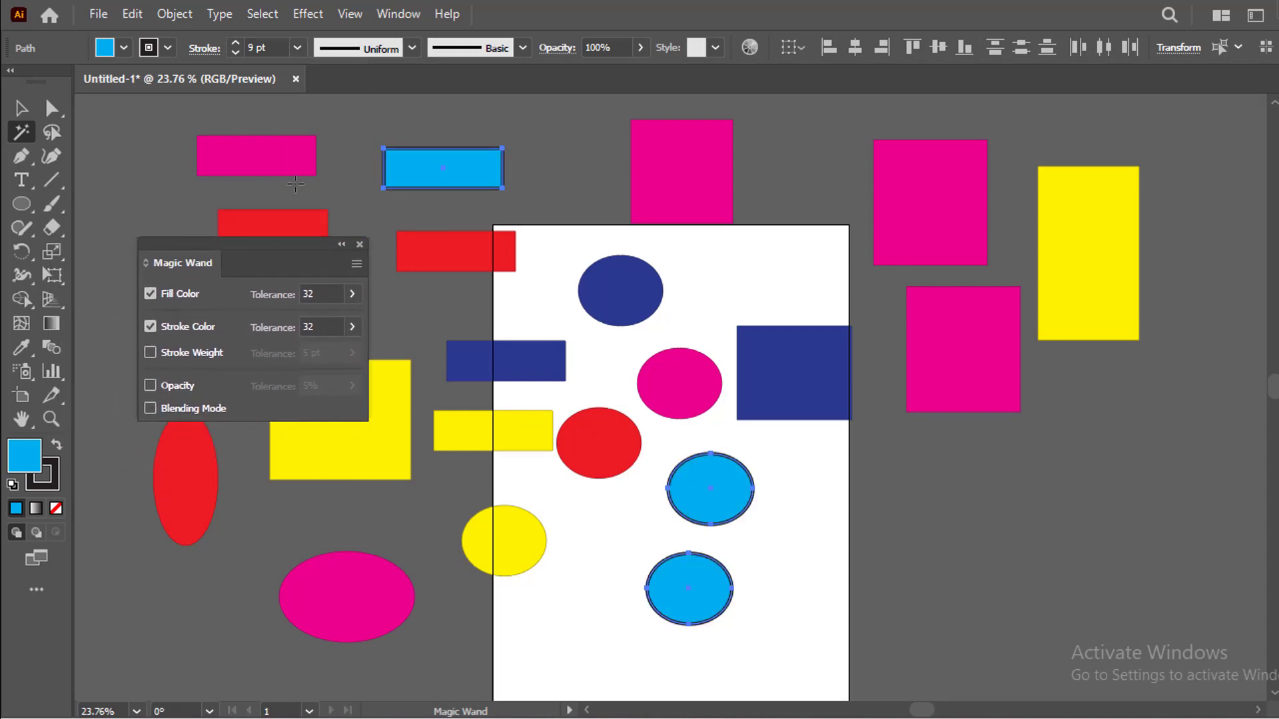
click(21, 108)
click(266, 161)
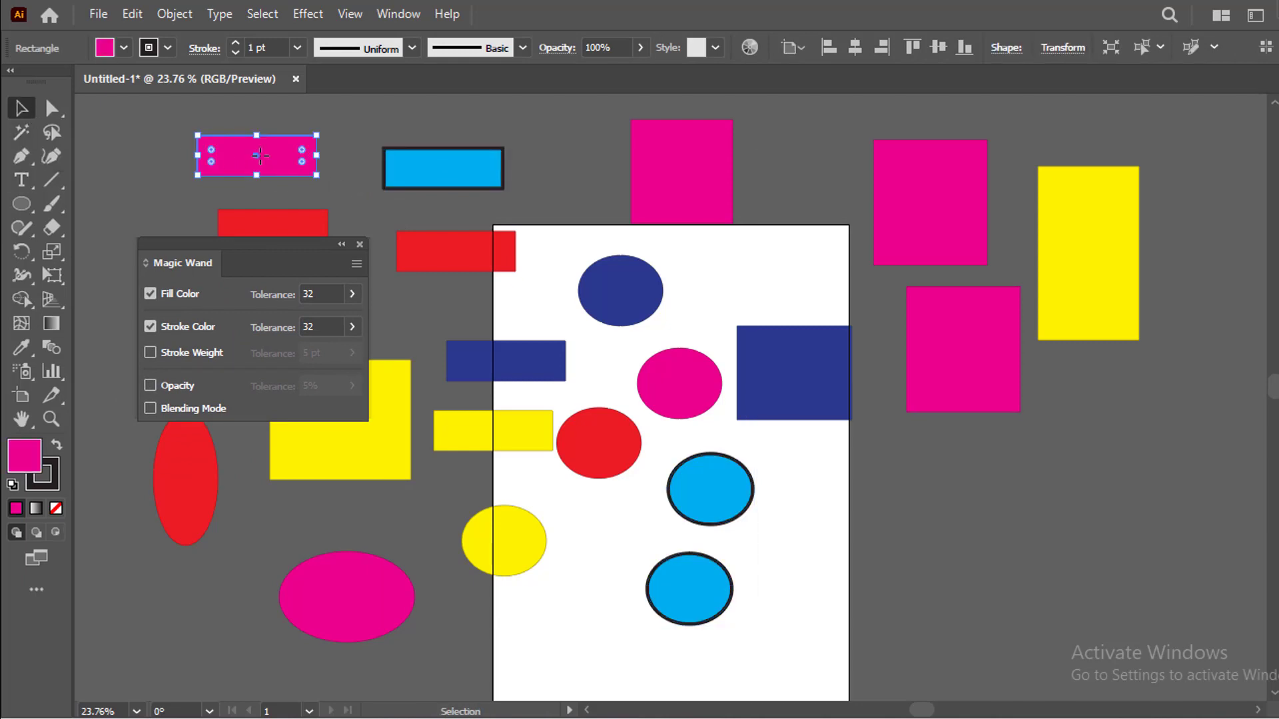
click(475, 172)
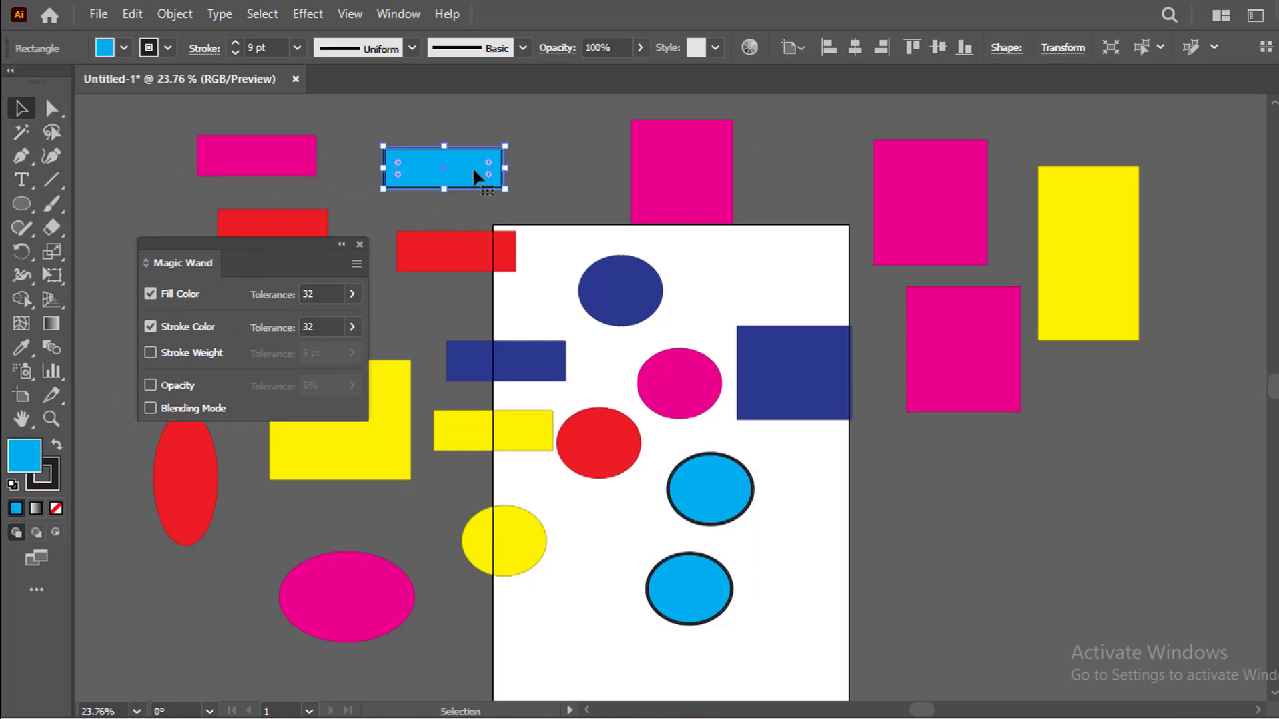
click(620, 464)
click(439, 177)
click(713, 491)
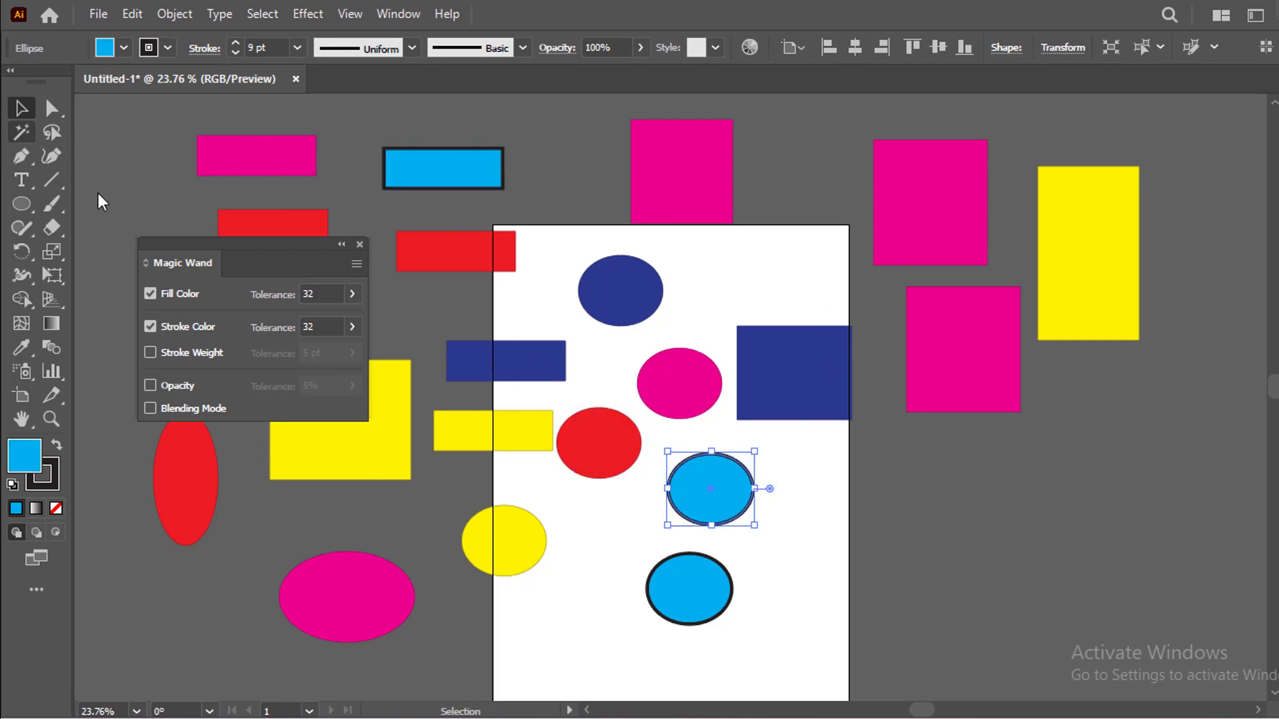
Disable Fill Color matching and select all shapes sharing the cyan rectangle's stroke colour with the Magic Wand, finishing with everything deselected
click(150, 293)
click(150, 294)
click(151, 293)
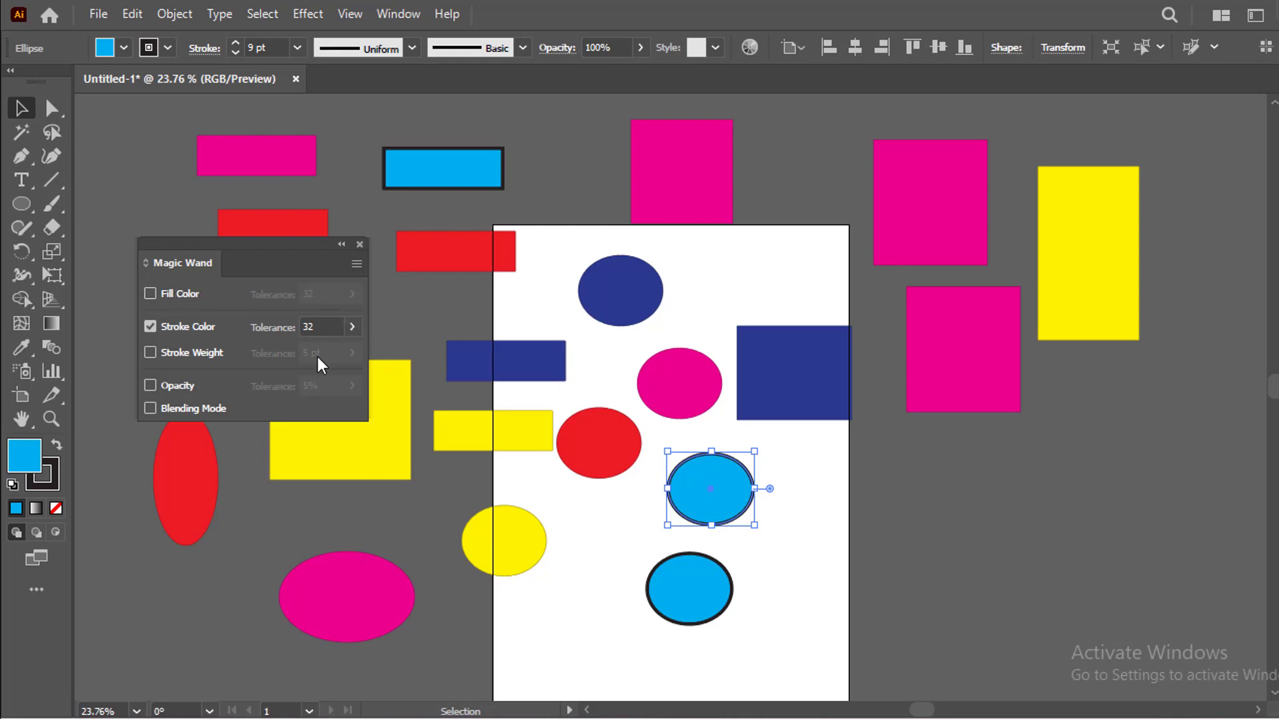
click(21, 132)
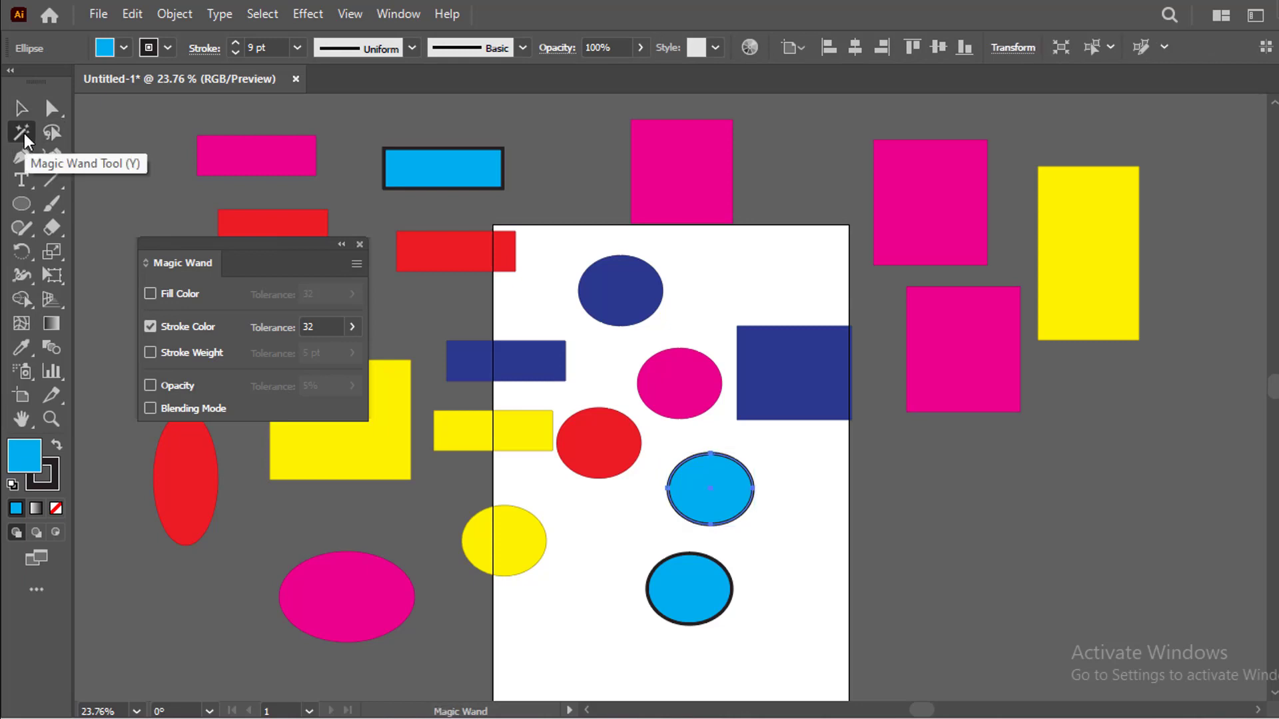
click(452, 172)
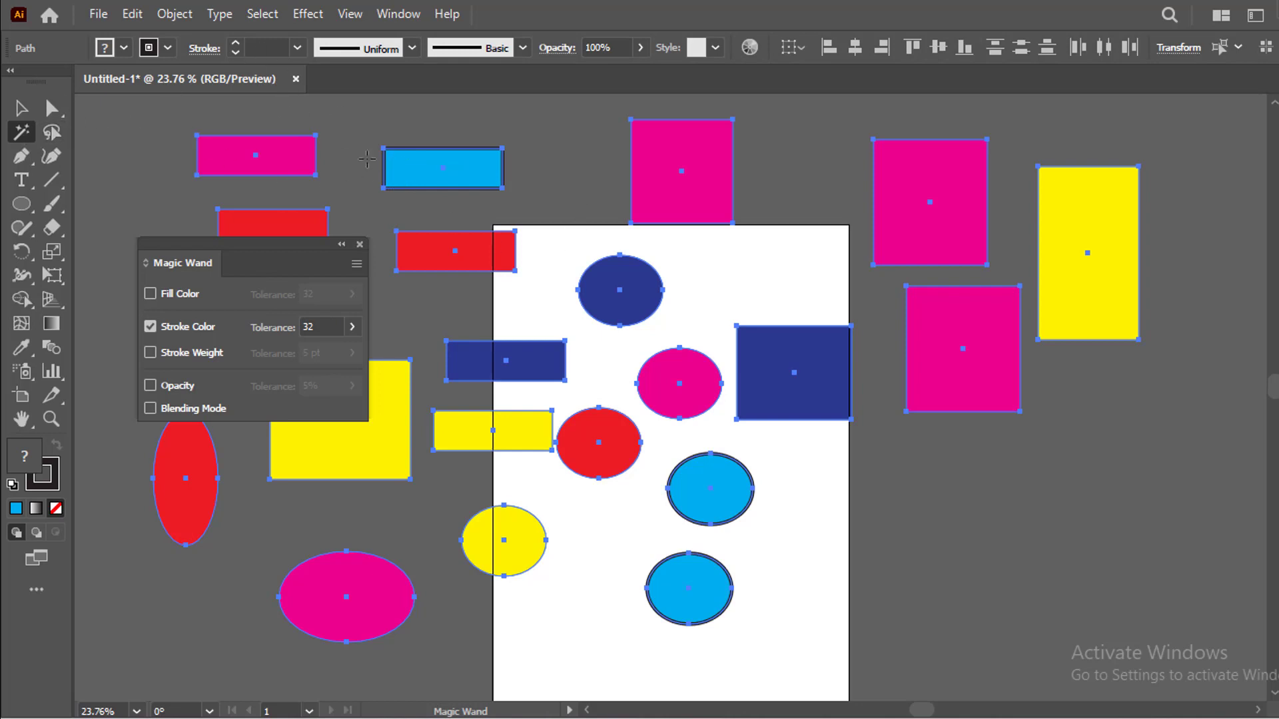
click(21, 108)
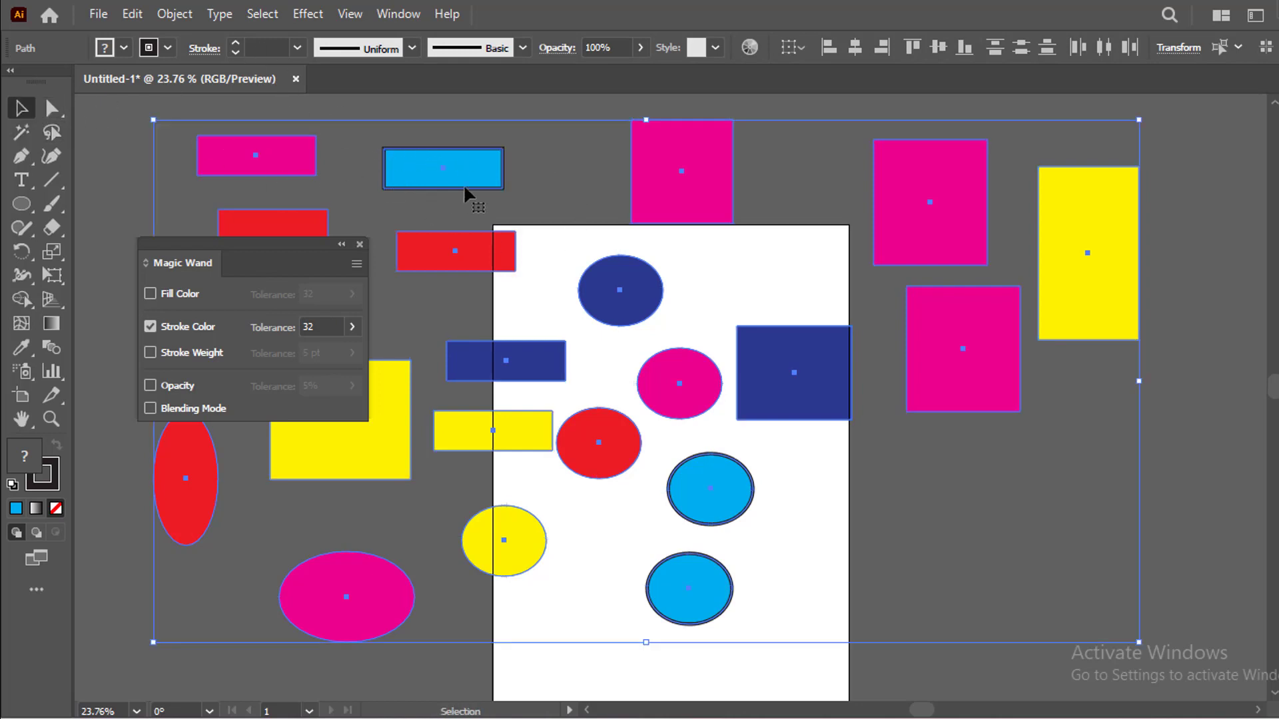
click(534, 183)
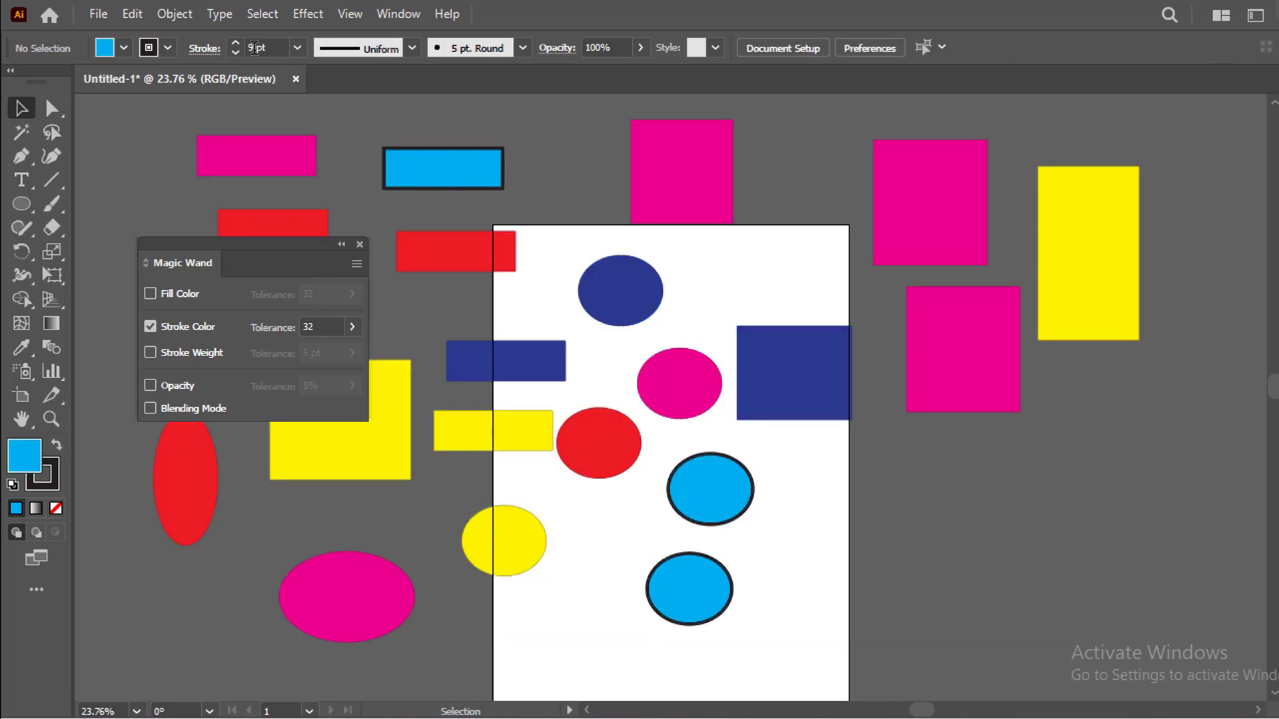
Set the stroke weight of the small magenta rectangle to 40 pt and deselect it
click(278, 156)
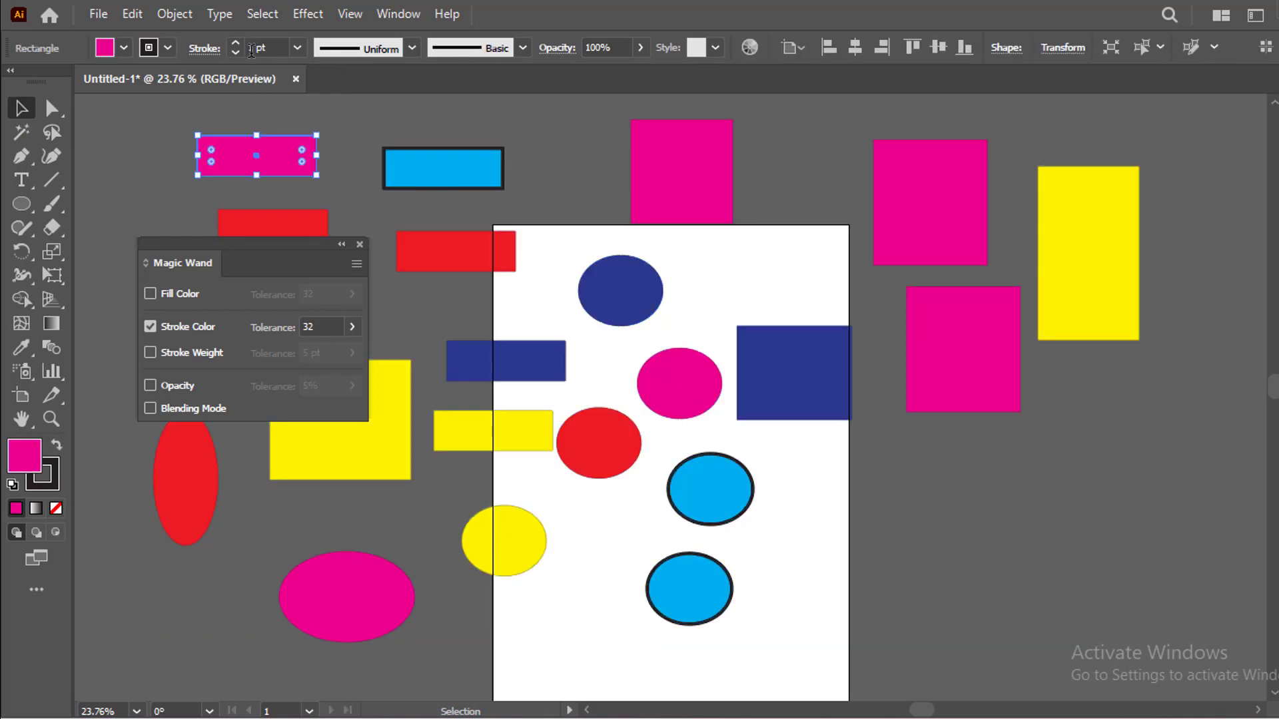
click(291, 47)
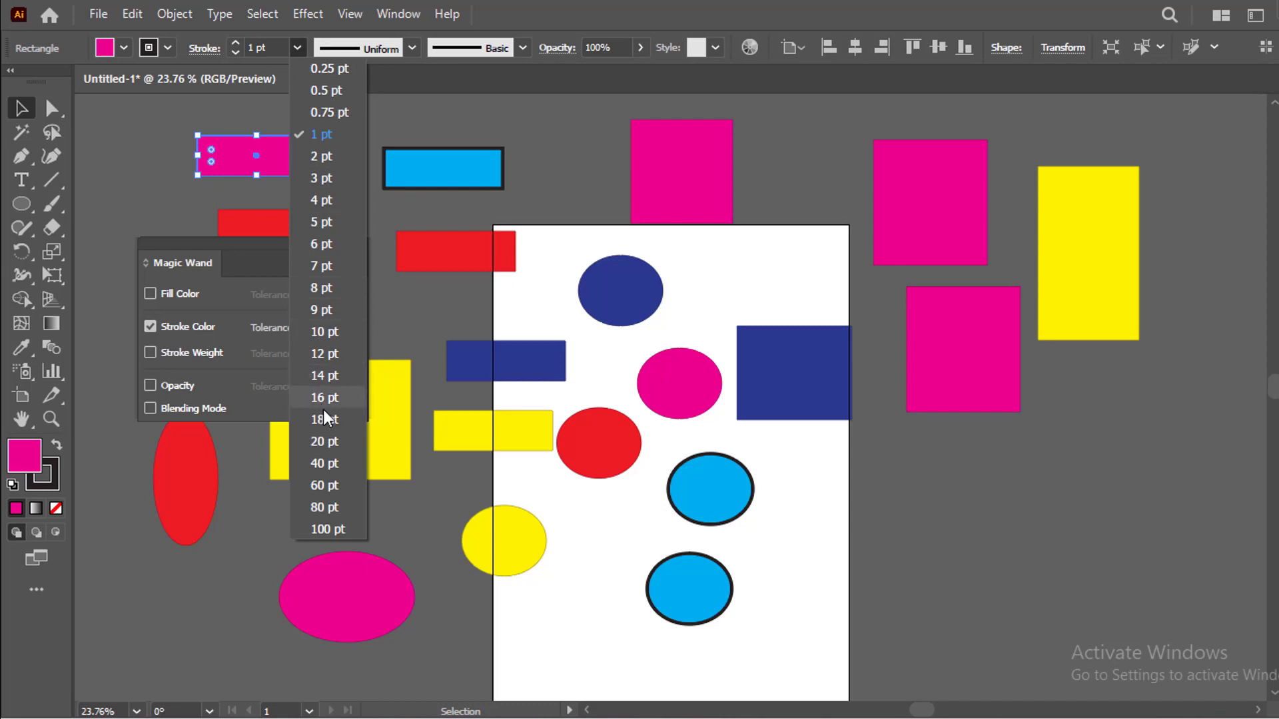
click(324, 464)
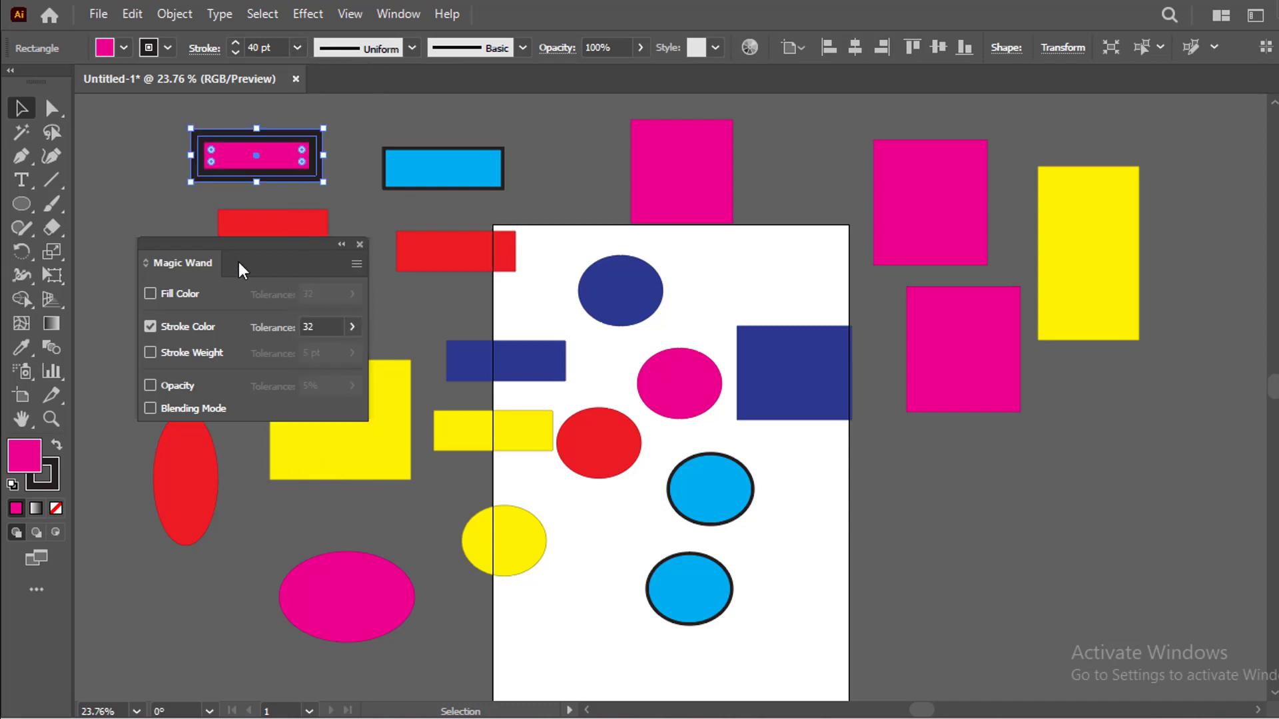
click(141, 167)
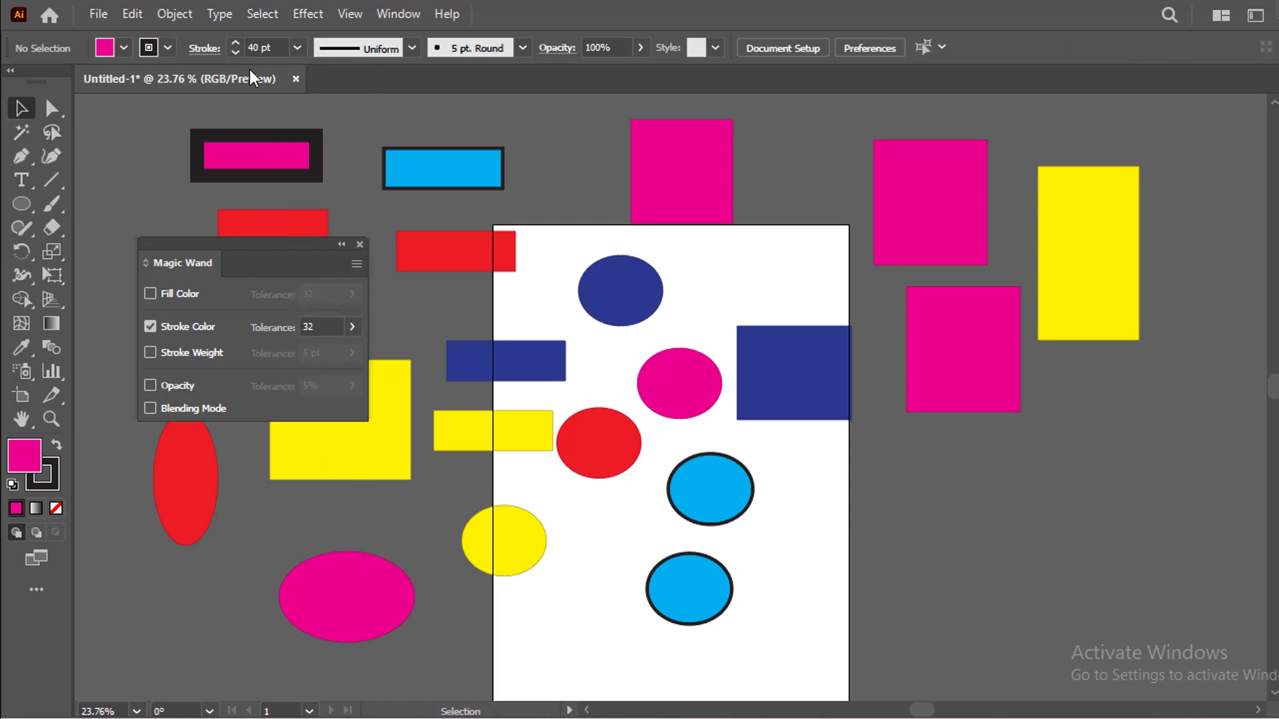
Set the stroke weight of the large yellow rectangle left of the artboard to 35 pt and deselect it
click(353, 447)
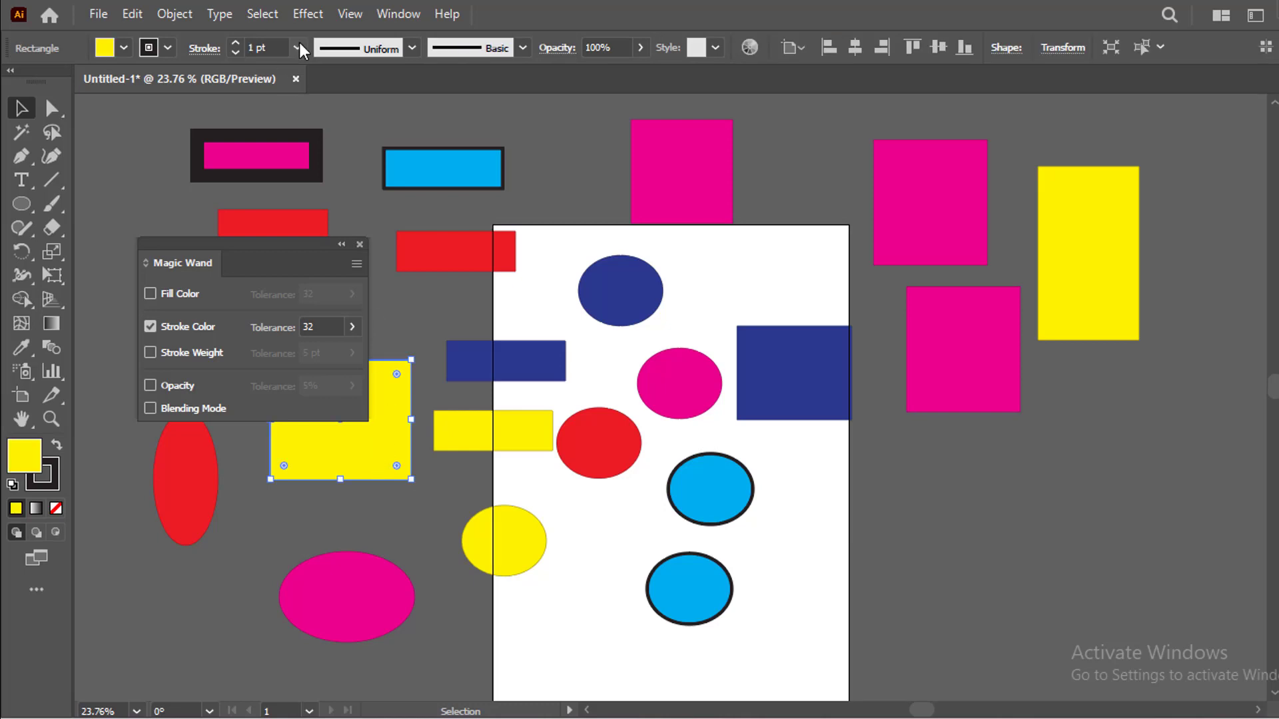
click(254, 48)
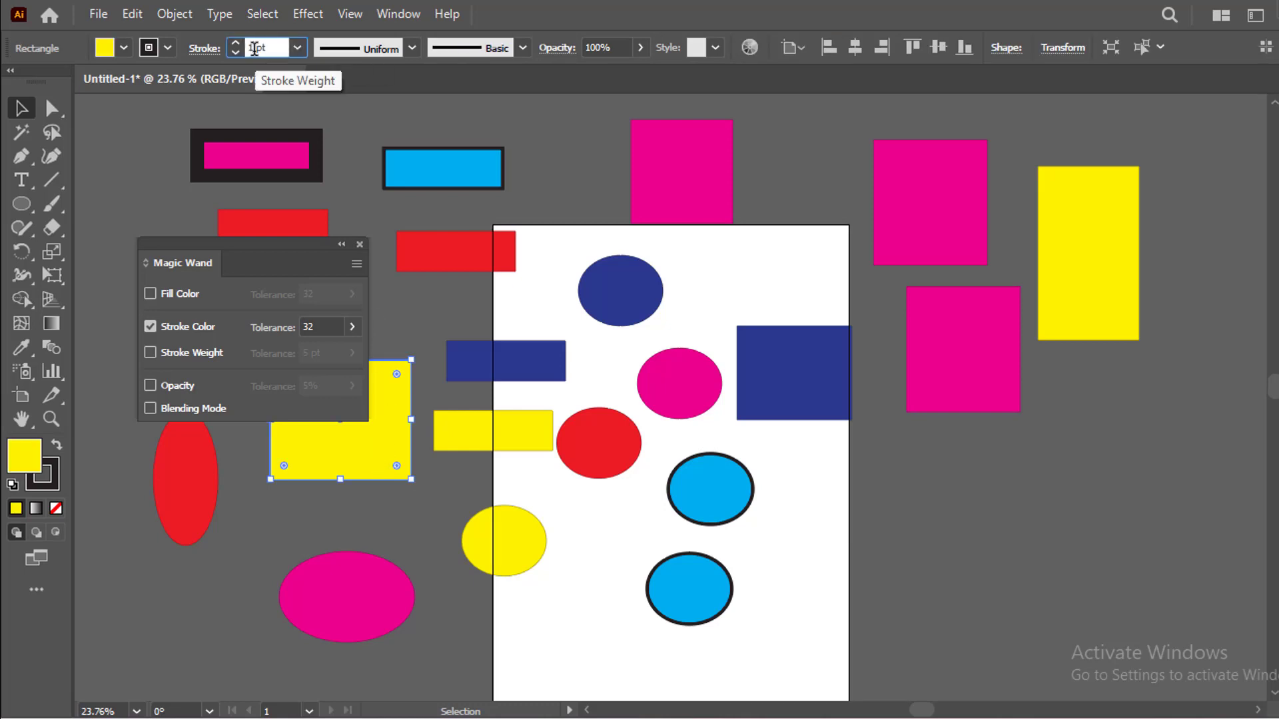
key(BackSpace)
text(35)
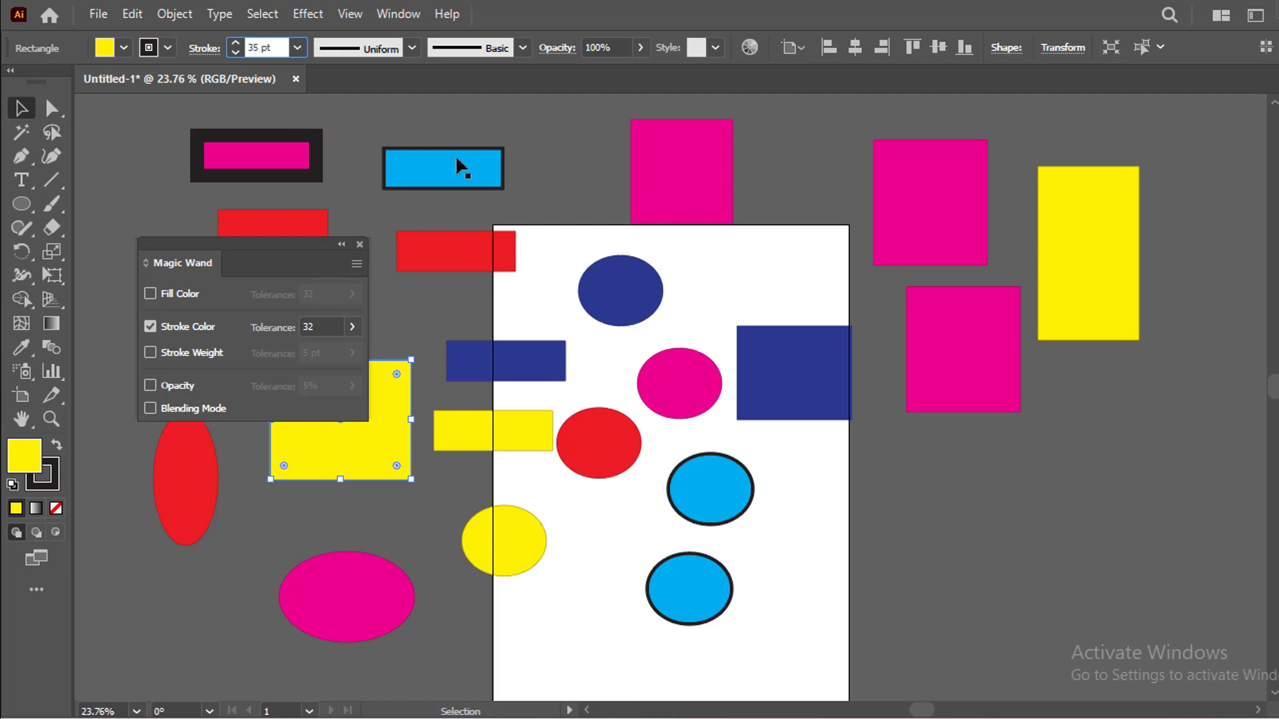
click(546, 126)
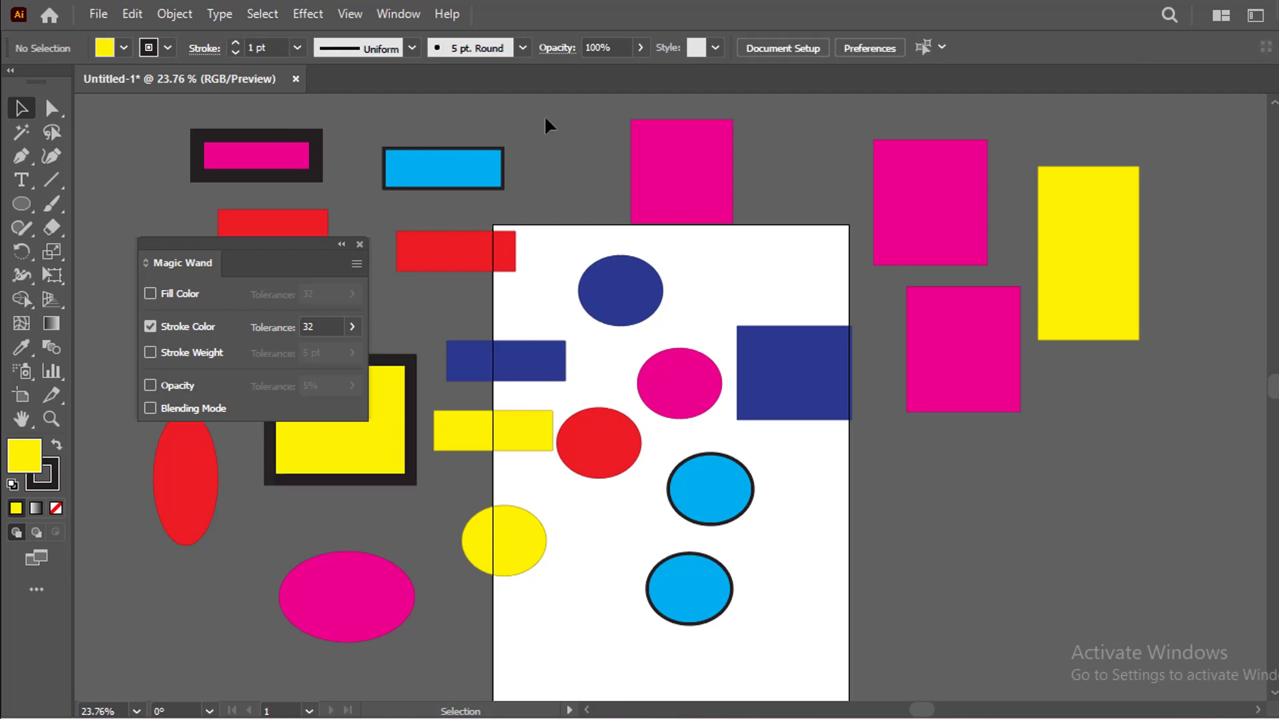
Use the Magic Wand on the magenta square above the artboard to select all shapes by stroke colour, and clear the selection
click(22, 131)
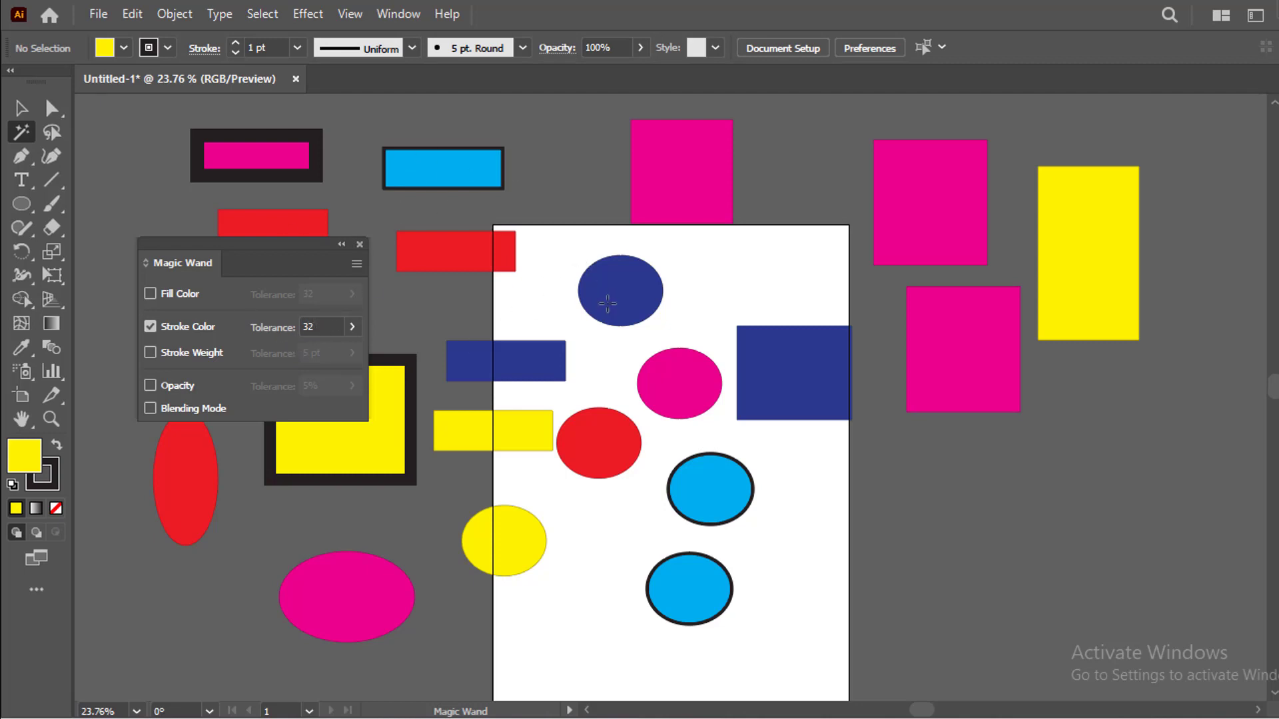
click(692, 168)
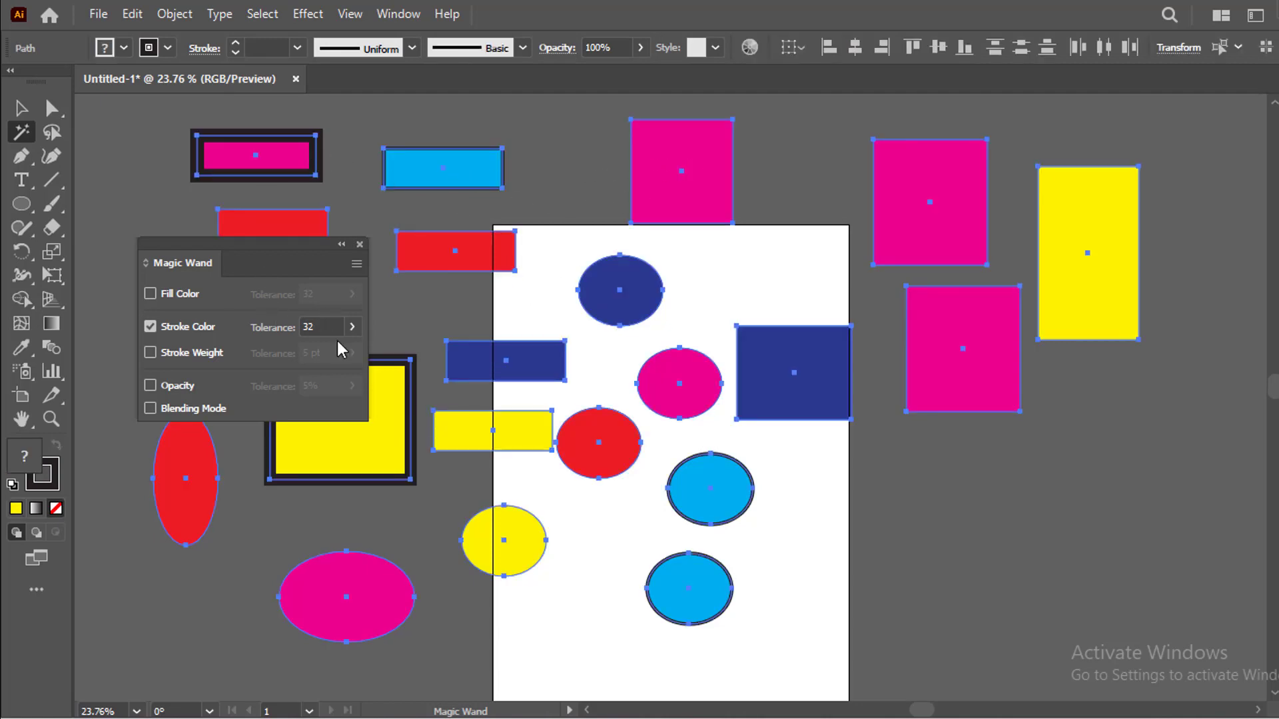
drag(286, 265, 329, 246)
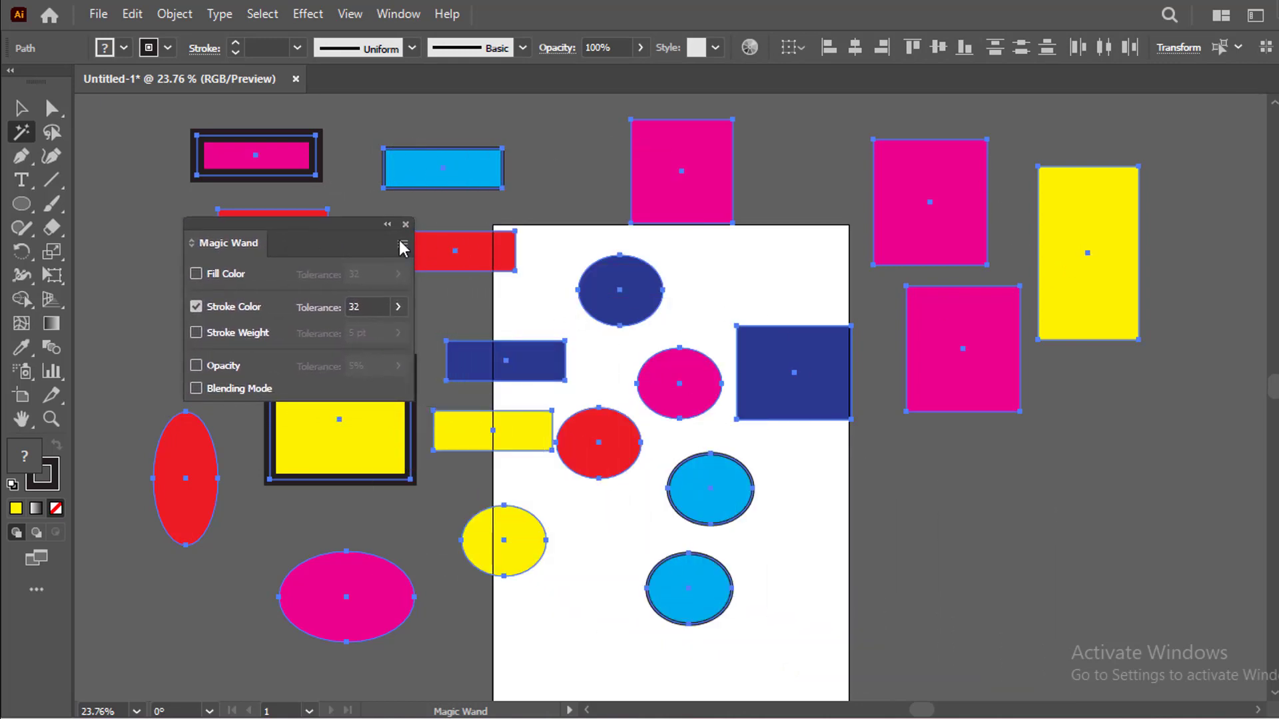
drag(334, 233, 327, 221)
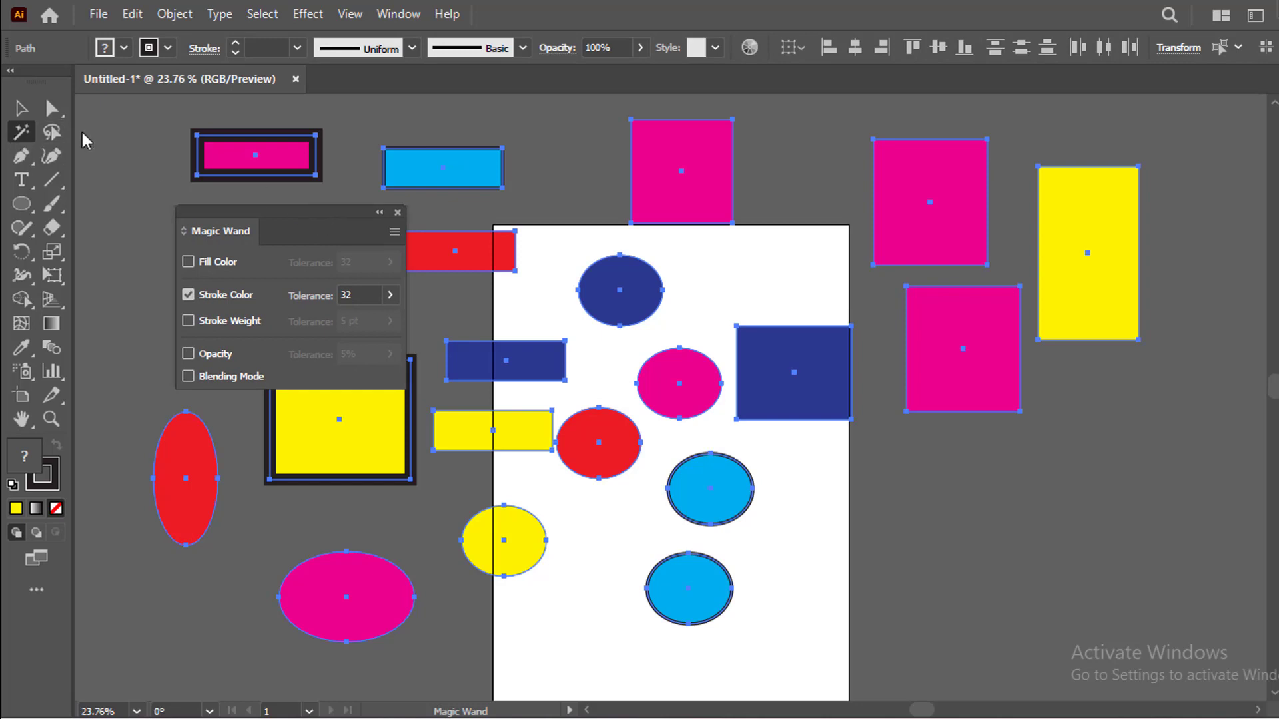
click(32, 114)
click(127, 113)
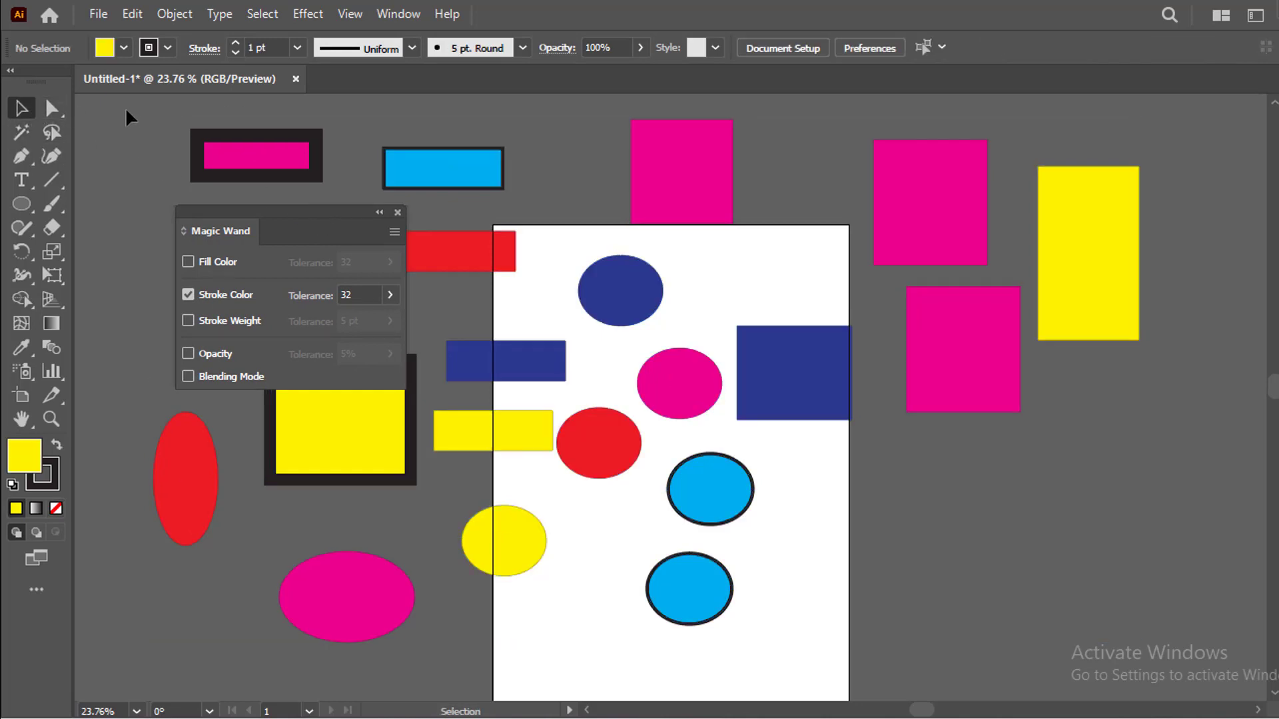
Close the Magic Wand options and lasso a group of shapes left of the artboard, followed by the two magenta and one yellow to its right
drag(314, 219, 499, 166)
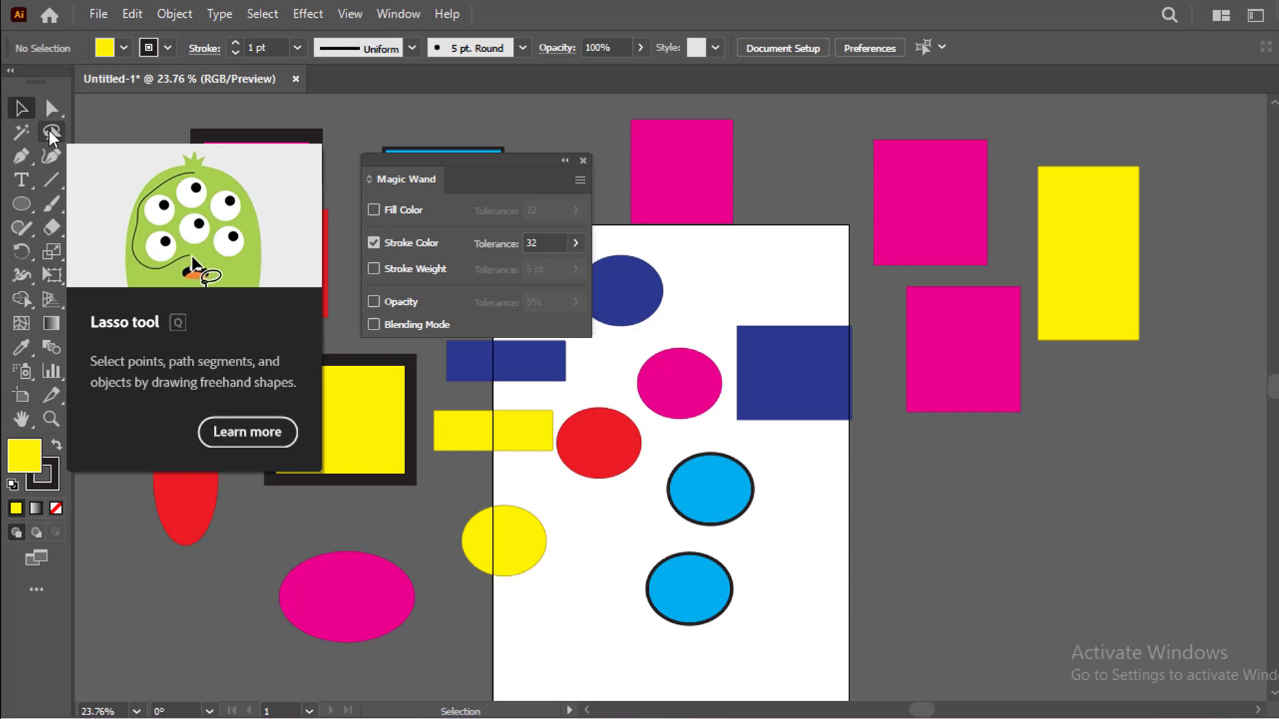
click(51, 133)
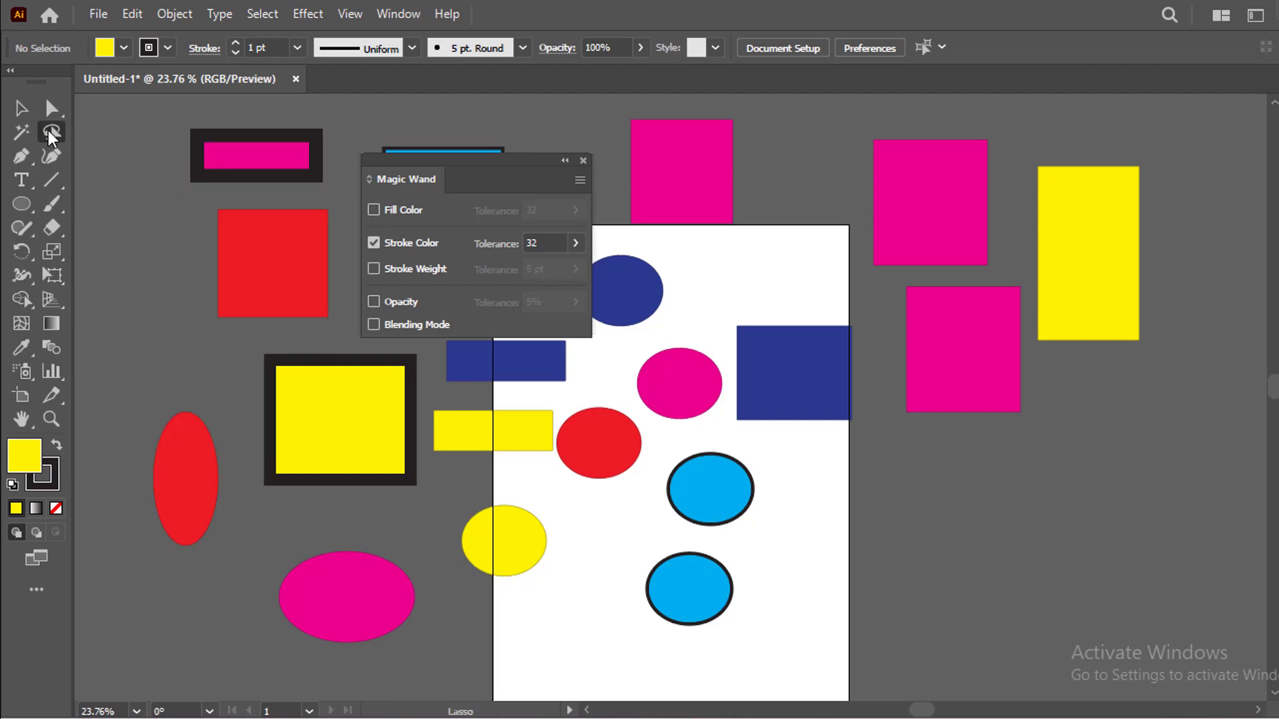
click(583, 160)
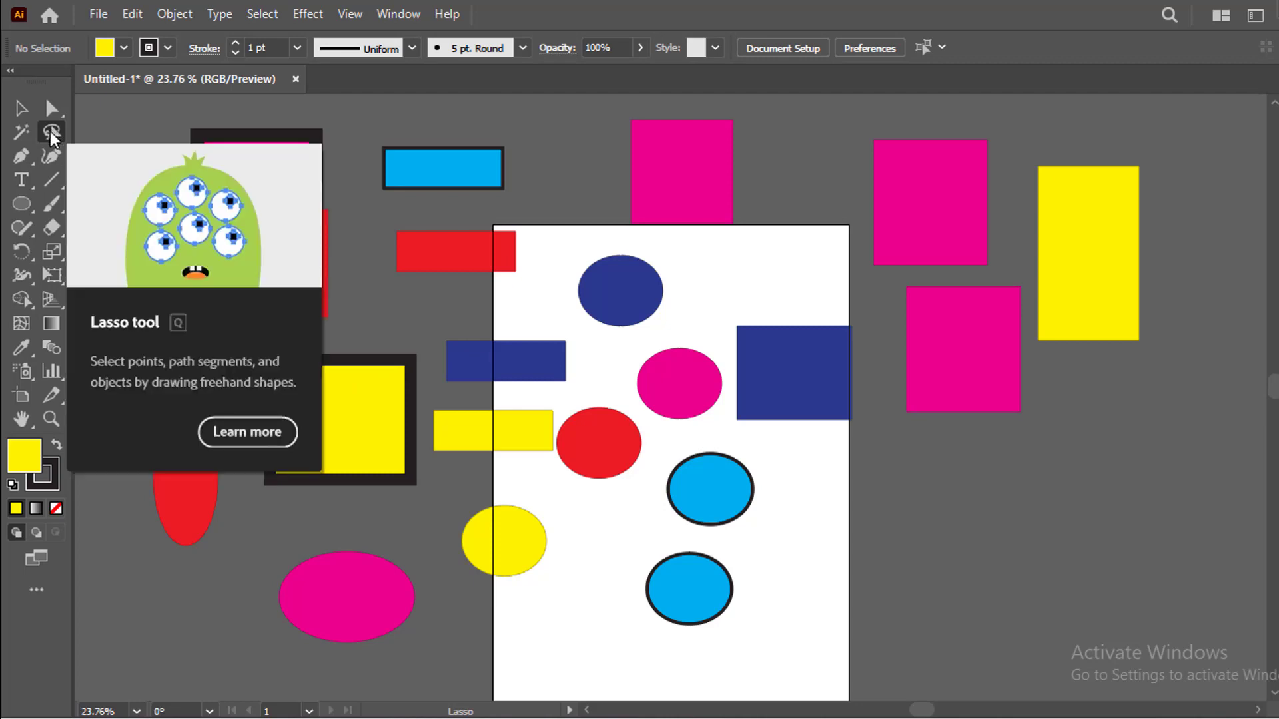
mouse_move(179, 125)
mouse_down()
mouse_move(268, 456)
mouse_move(347, 495)
mouse_move(417, 384)
mouse_move(402, 247)
mouse_move(305, 158)
mouse_move(181, 138)
mouse_up()
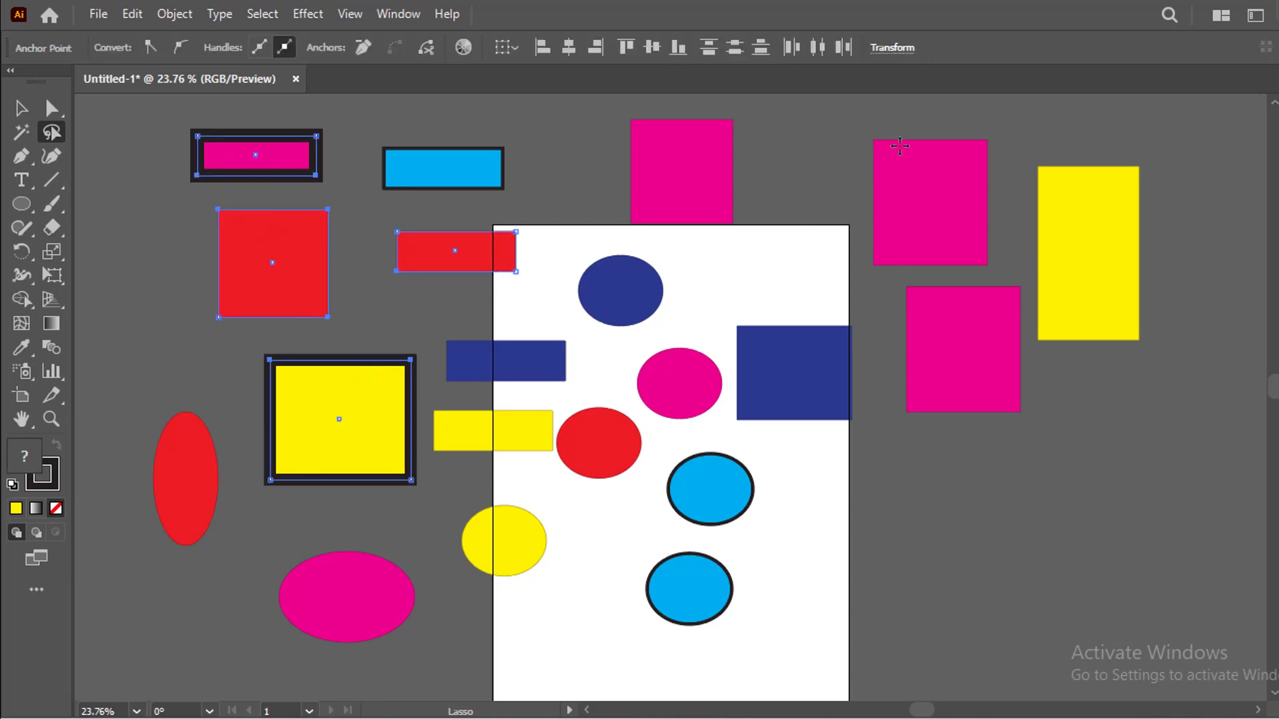
mouse_move(1138, 133)
mouse_down()
mouse_move(1000, 142)
mouse_move(870, 214)
mouse_move(894, 320)
mouse_move(984, 377)
mouse_move(1111, 288)
mouse_move(1130, 171)
mouse_move(1106, 125)
mouse_up()
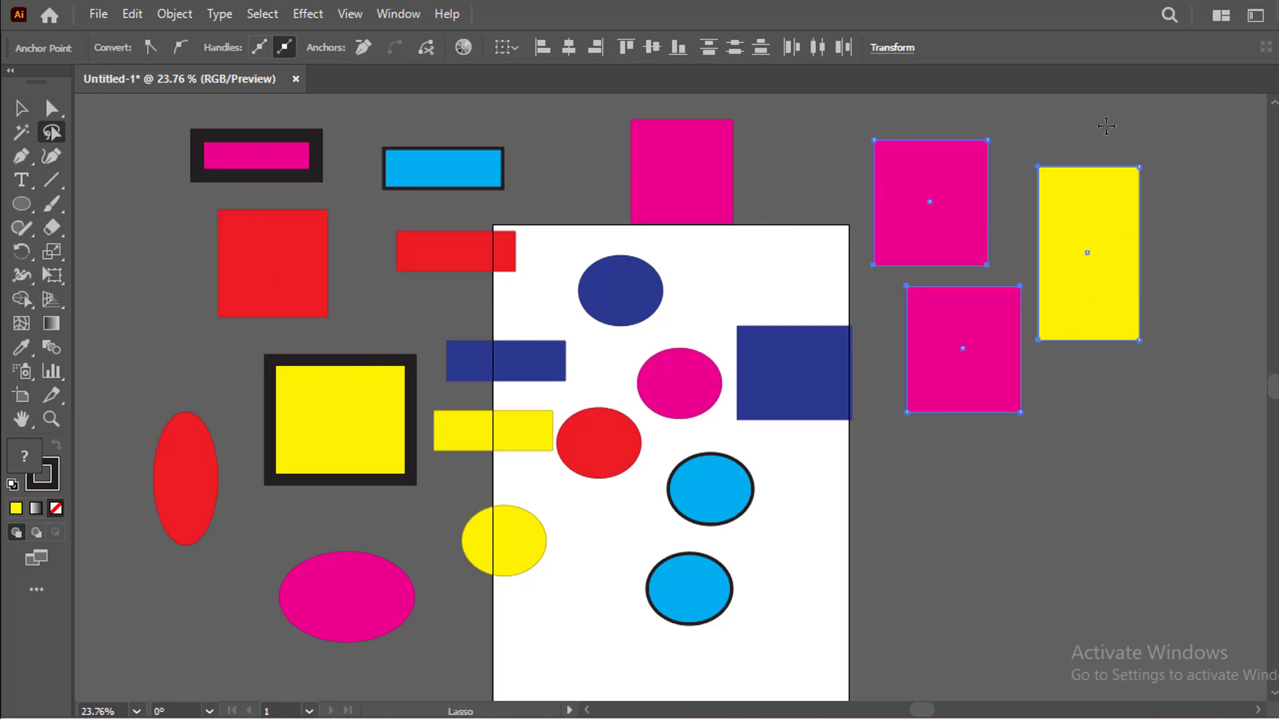